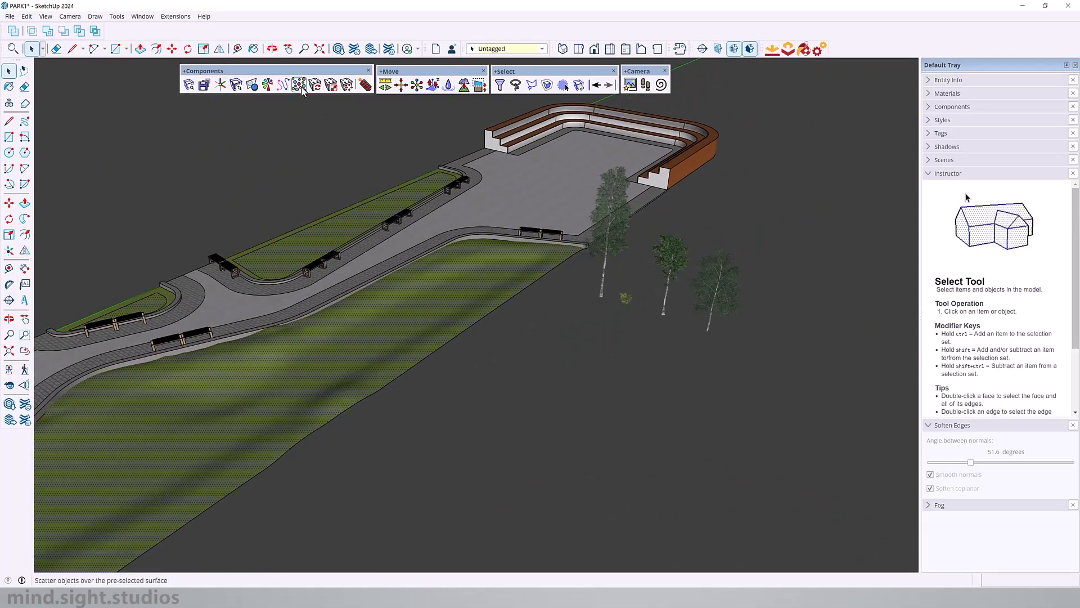
Step: Sprinkle the tall sample birch over the preselected grass surfaces at a density of 50 with Sprinkle on Surface
{"action": "left_click", "coordinate": [299, 85]}
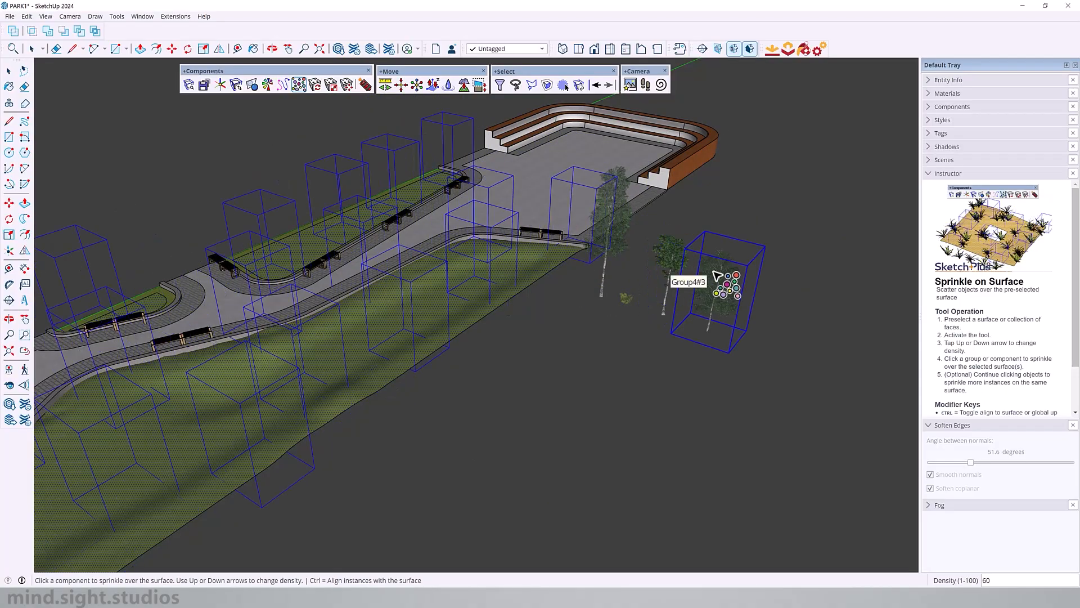
{"action": "scroll", "coordinate": [718, 276], "scroll_direction": "down", "scroll_amount": 5}
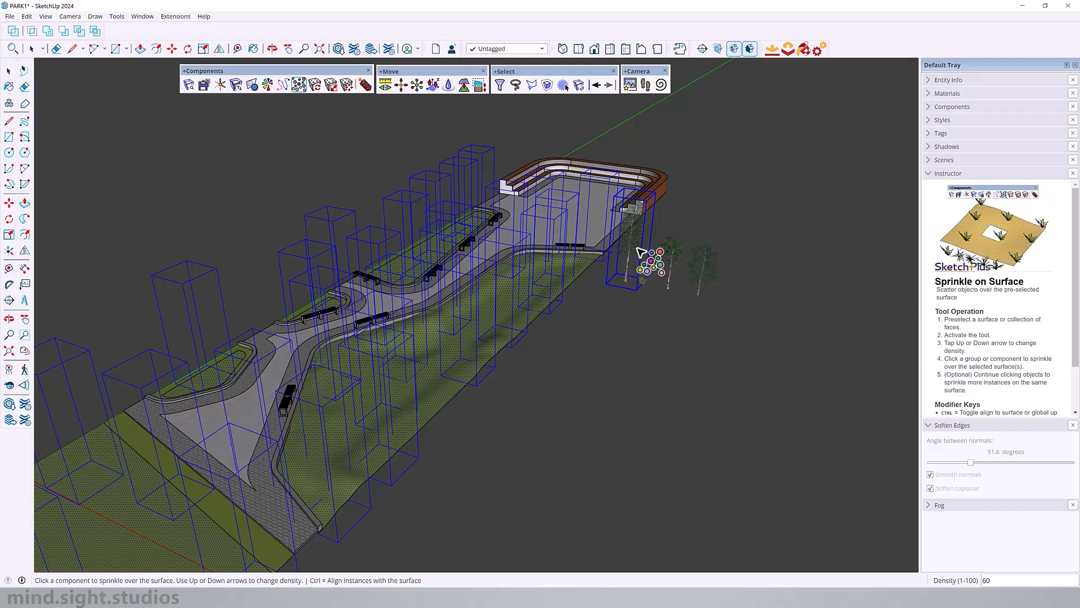
{"action": "key", "text": "Up"}
{"action": "key", "text": "Up"}
{"action": "key", "text": "Up"}
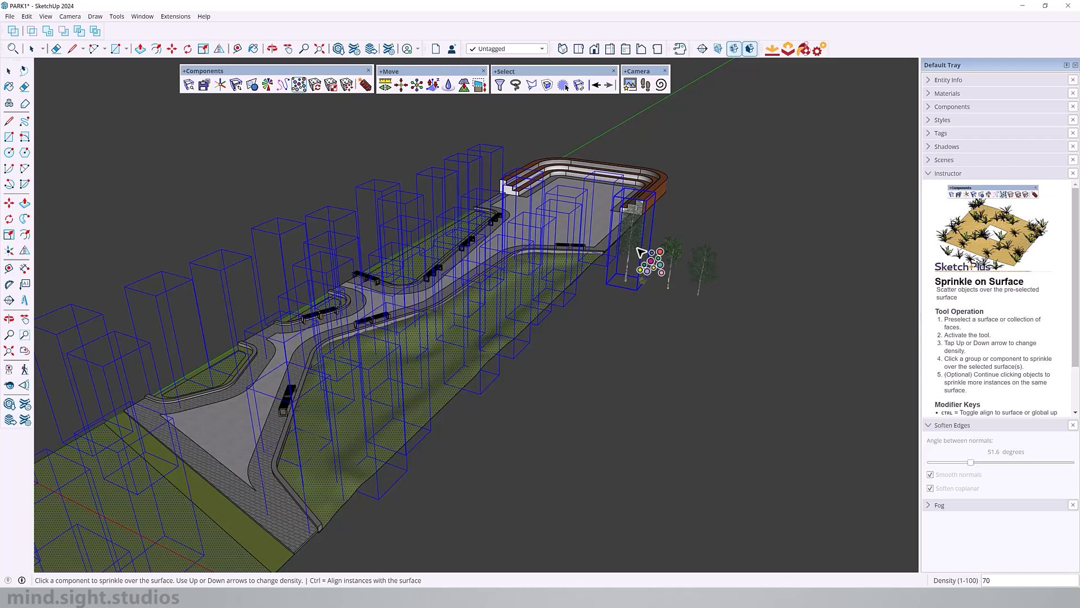
{"action": "key", "text": "Down"}
{"action": "key", "text": "Down"}
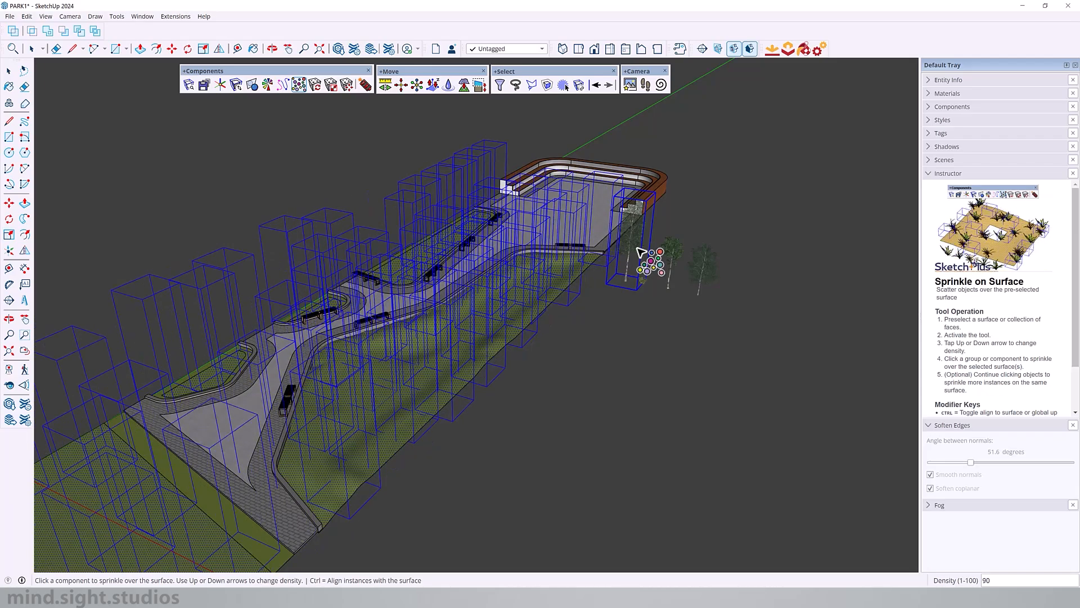
{"action": "key", "text": "Down"}
{"action": "key", "text": "Down"}
{"action": "key", "text": "Down"}
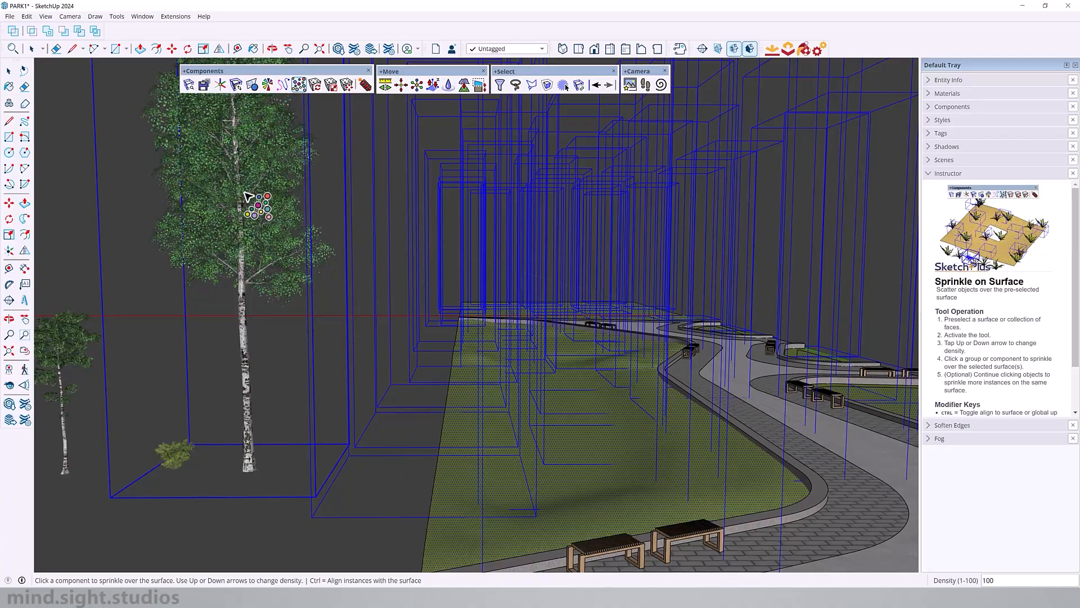
{"action": "key", "text": "ctrl"}
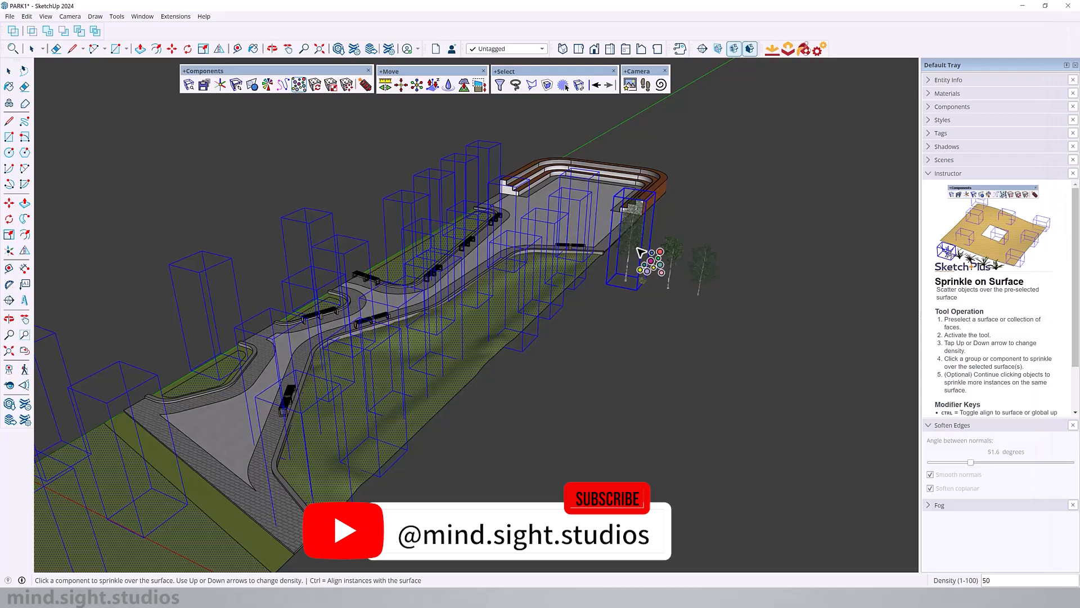
{"action": "left_click", "coordinate": [638, 249]}
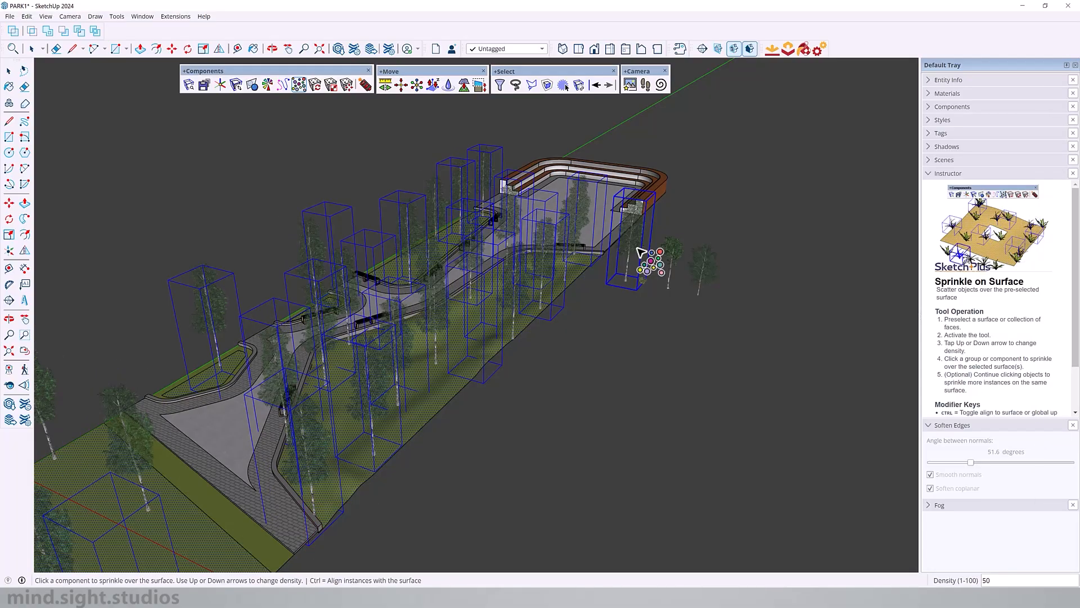
Step: Sprinkle the two smaller sample trees over the same grass surfaces at a density of 50
{"action": "middle_click_drag", "start_coordinate": [637, 248], "coordinate": [552, 234]}
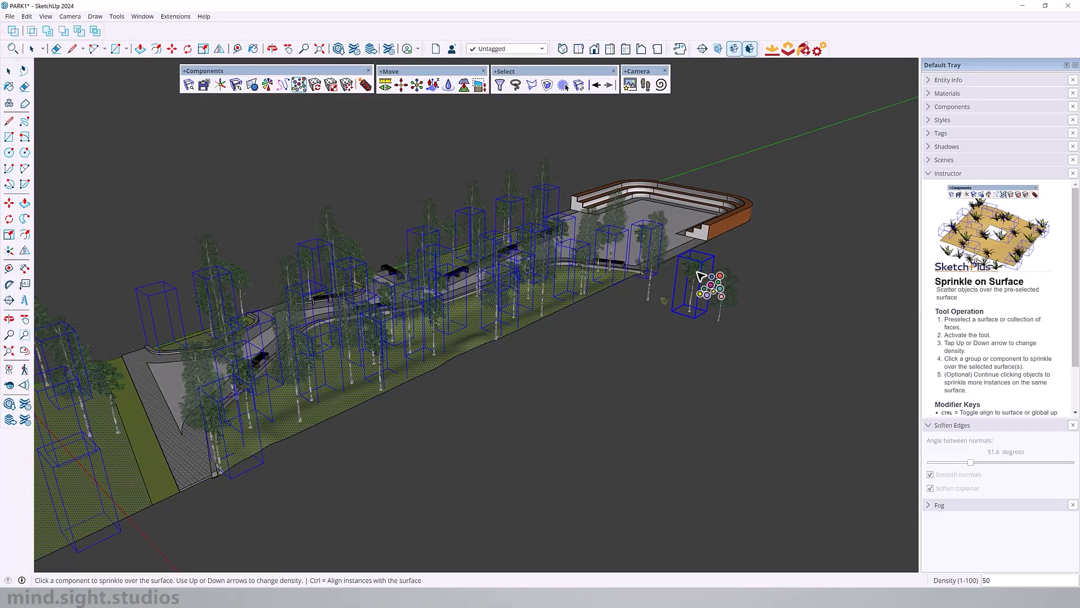
{"action": "left_click", "coordinate": [727, 290]}
{"action": "middle_click_drag", "start_coordinate": [416, 253], "coordinate": [638, 253]}
{"action": "middle_click_drag", "start_coordinate": [538, 249], "coordinate": [426, 314], "text": "shift"}
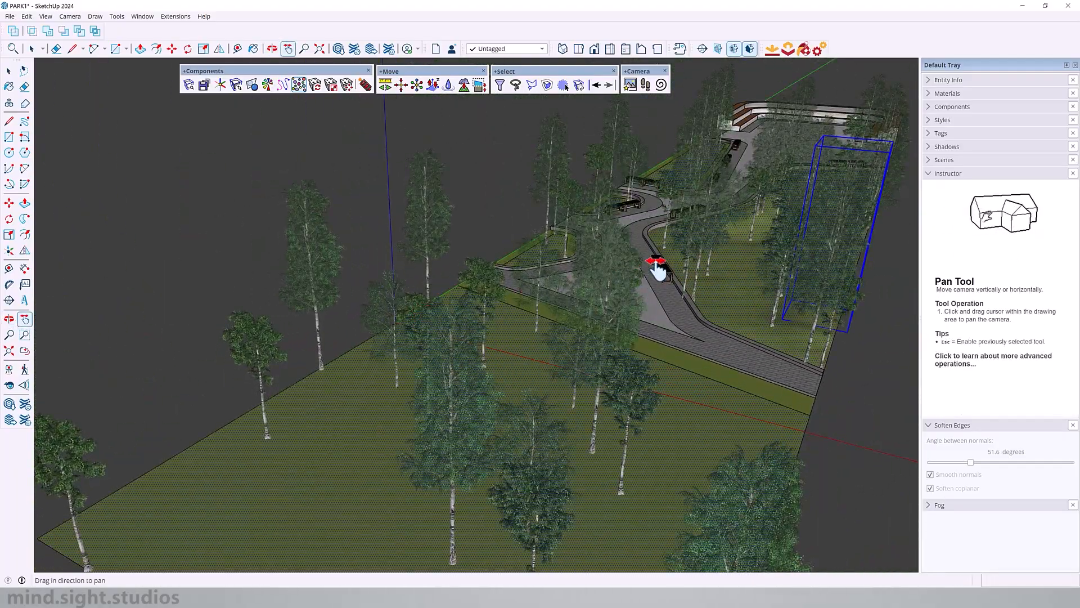
{"action": "middle_click_drag", "start_coordinate": [657, 270], "coordinate": [602, 292]}
{"action": "scroll", "coordinate": [465, 208], "scroll_direction": "up", "scroll_amount": 5}
{"action": "scroll", "coordinate": [485, 222], "scroll_direction": "down", "scroll_amount": 5}
{"action": "scroll", "coordinate": [352, 333], "scroll_direction": "up", "scroll_amount": 4}
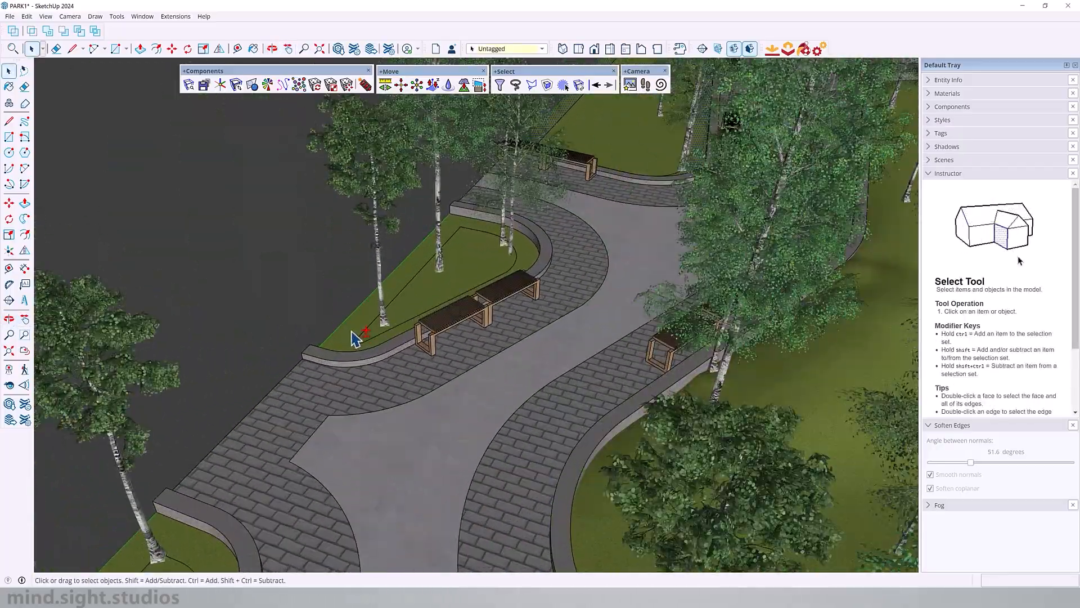
Step: Sprinkle the AM113_079_shrubs component over the edges of the planting beds at a density of 100
{"action": "scroll", "coordinate": [355, 338], "scroll_direction": "down", "scroll_amount": 8}
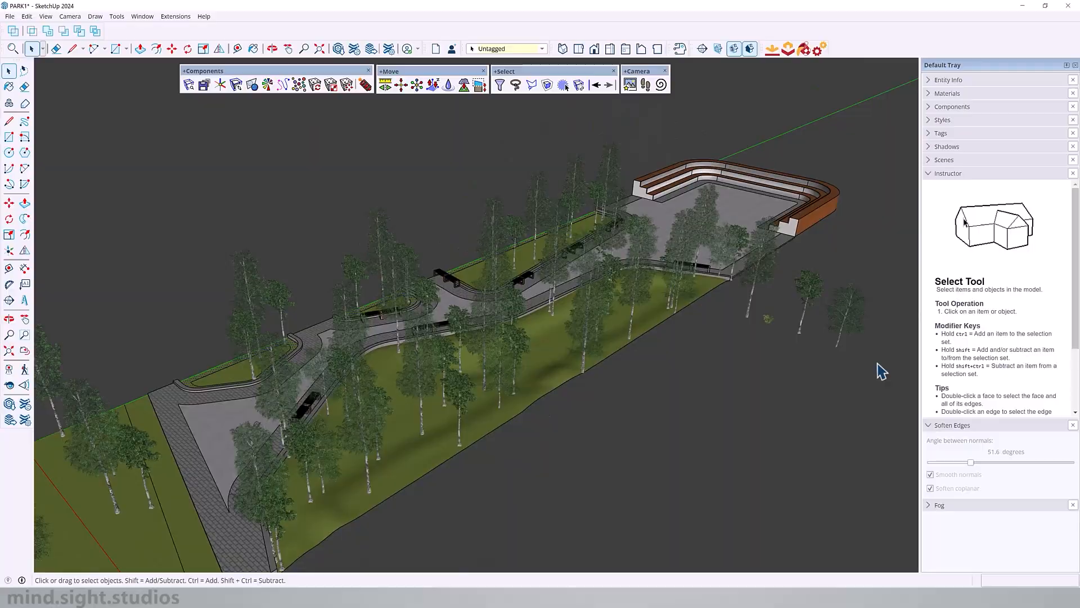
{"action": "scroll", "coordinate": [716, 304], "scroll_direction": "up", "scroll_amount": 3}
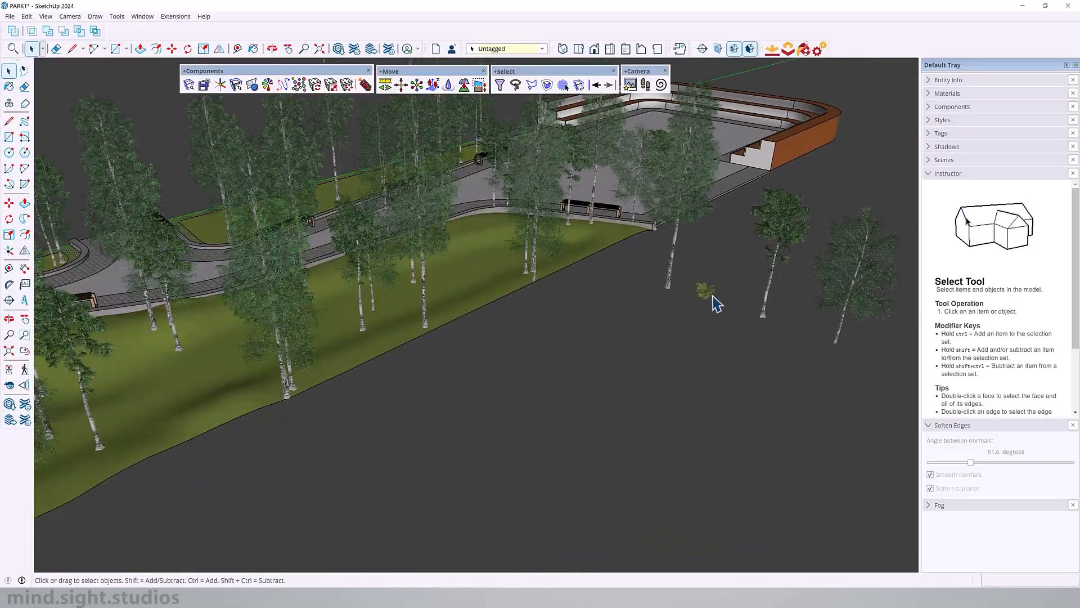
{"action": "left_click", "coordinate": [299, 85]}
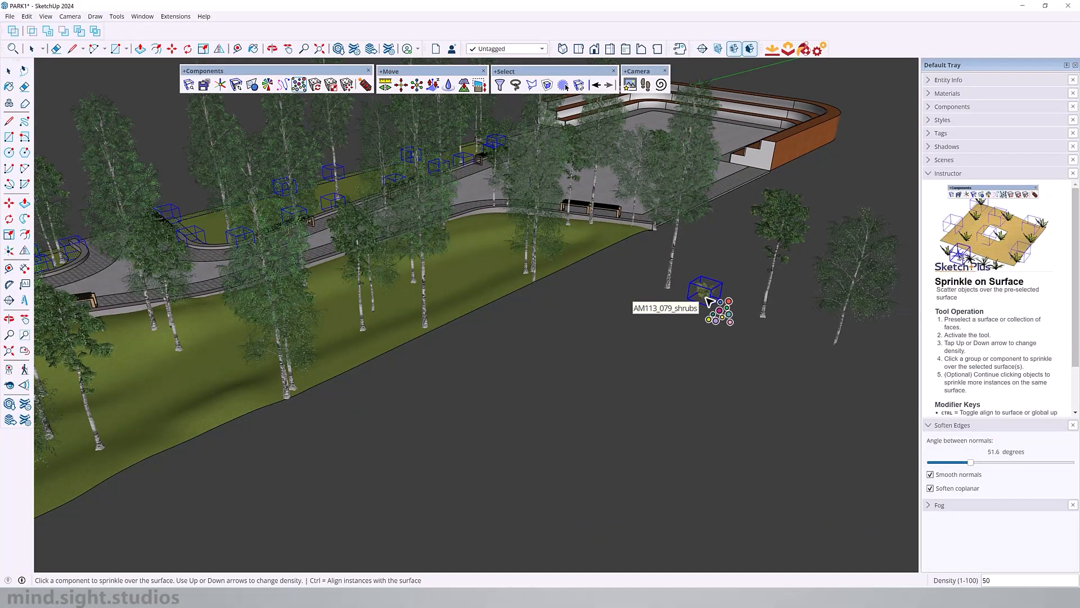
{"action": "key", "text": "Up"}
{"action": "key", "text": "Up"}
{"action": "key", "text": "Up"}
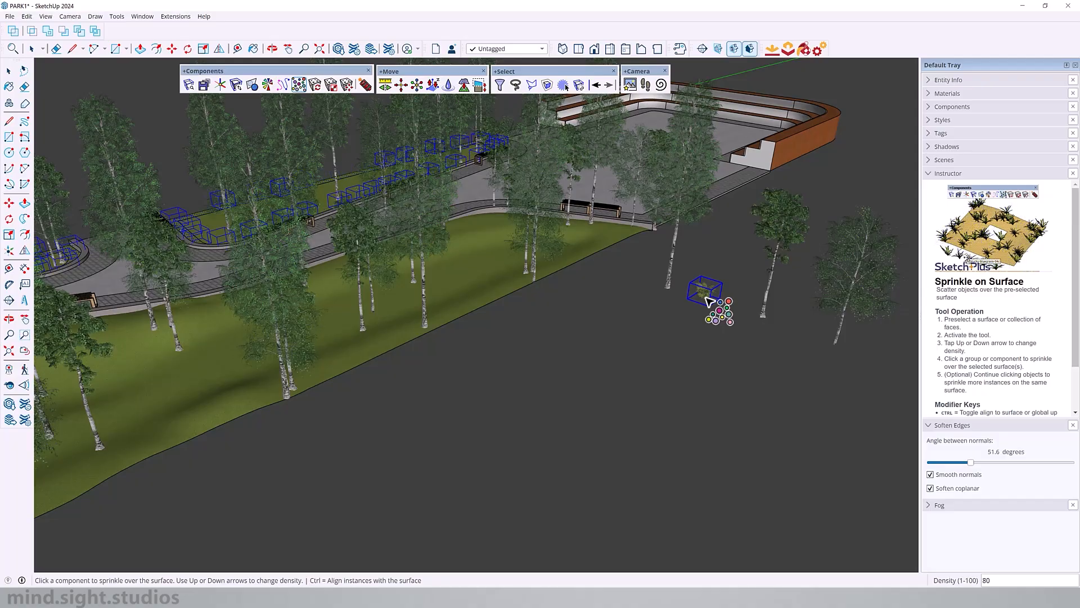
{"action": "key", "text": "Up"}
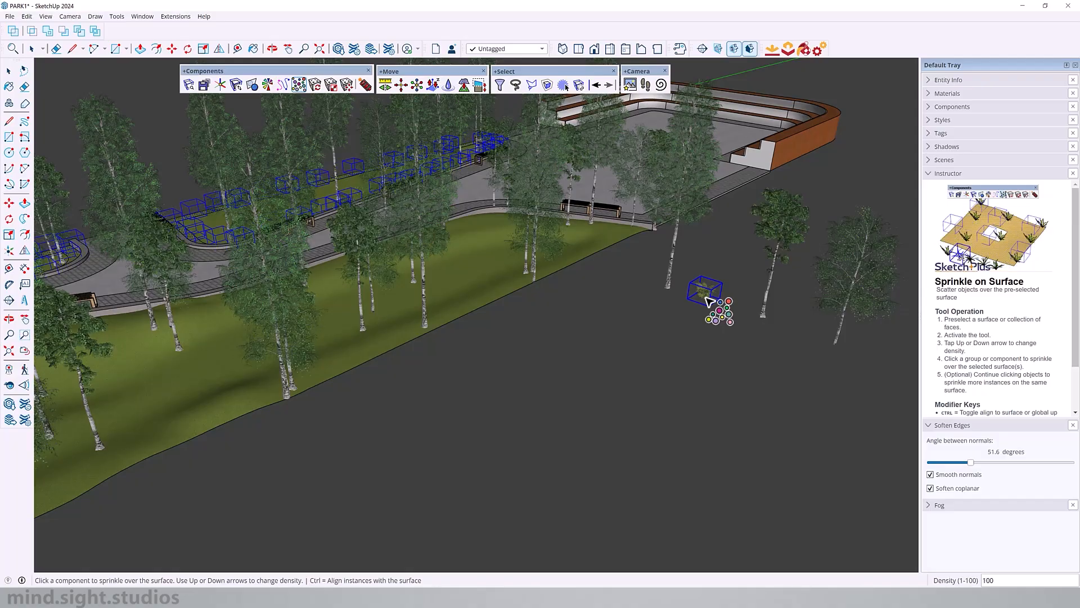
{"action": "left_click", "coordinate": [703, 295]}
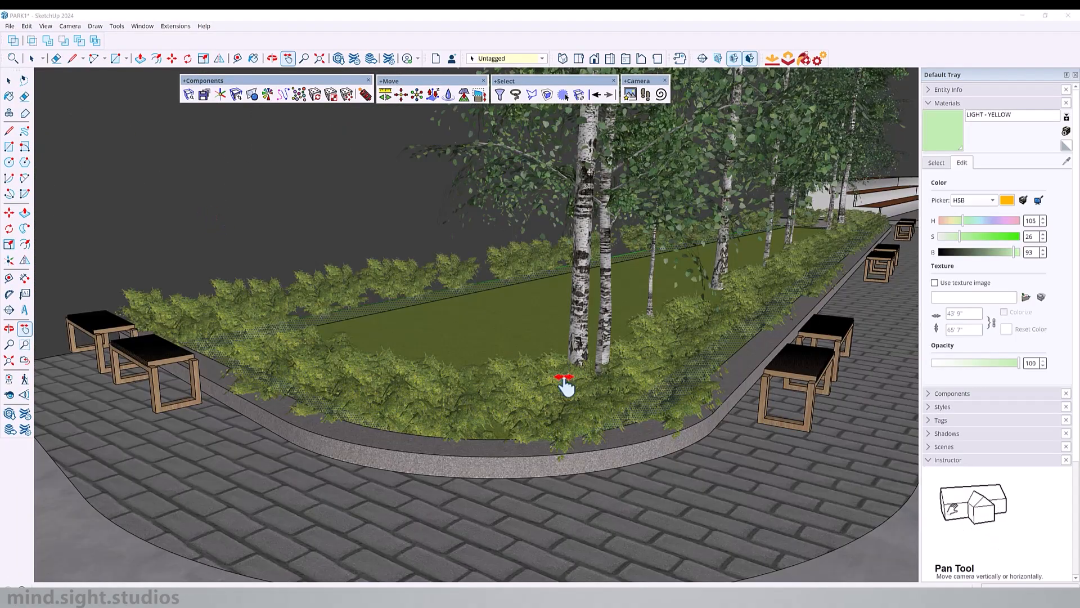
Step: Sprinkle more of the two smaller sample trees over the large lawn in front of the park at a density of 50
{"action": "middle_click_drag", "start_coordinate": [565, 387], "coordinate": [663, 296]}
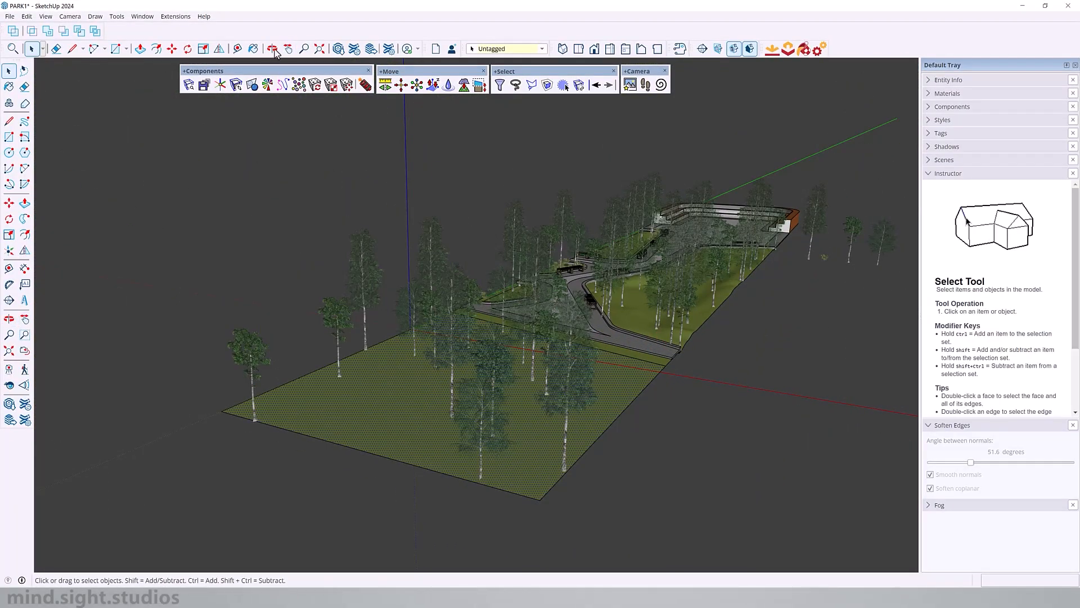
{"action": "left_click", "coordinate": [298, 85]}
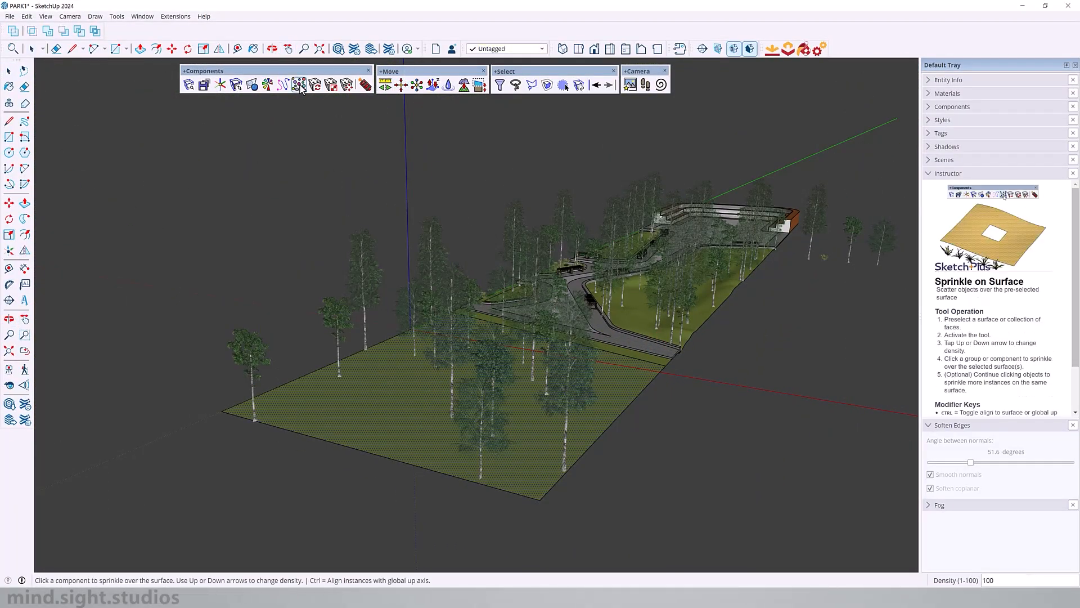
{"action": "key", "text": "Down"}
{"action": "left_click", "coordinate": [882, 238]}
{"action": "left_click", "coordinate": [882, 239]}
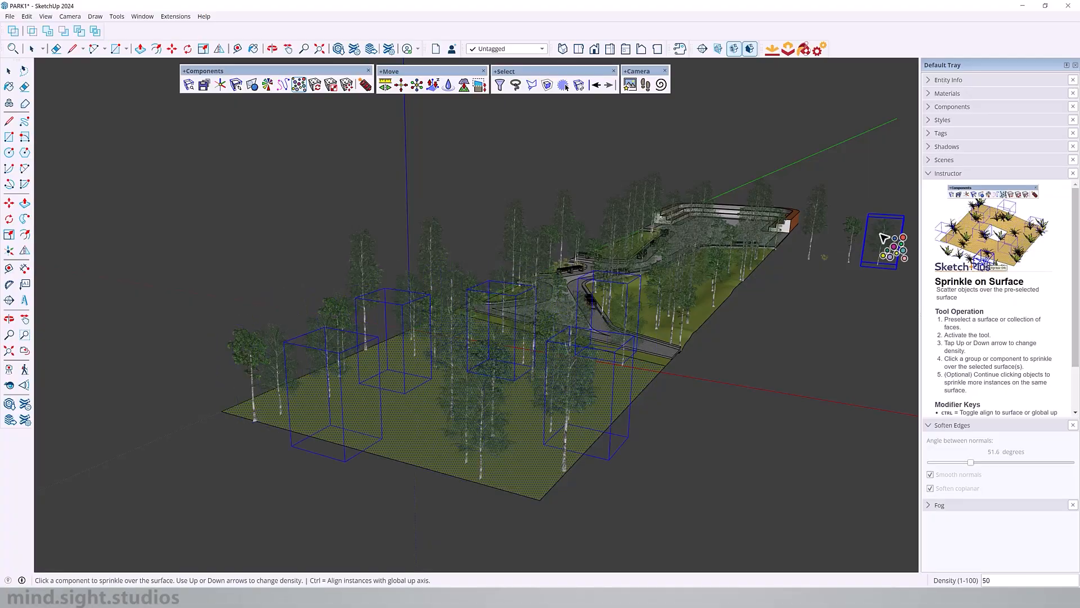
{"action": "left_click", "coordinate": [882, 238]}
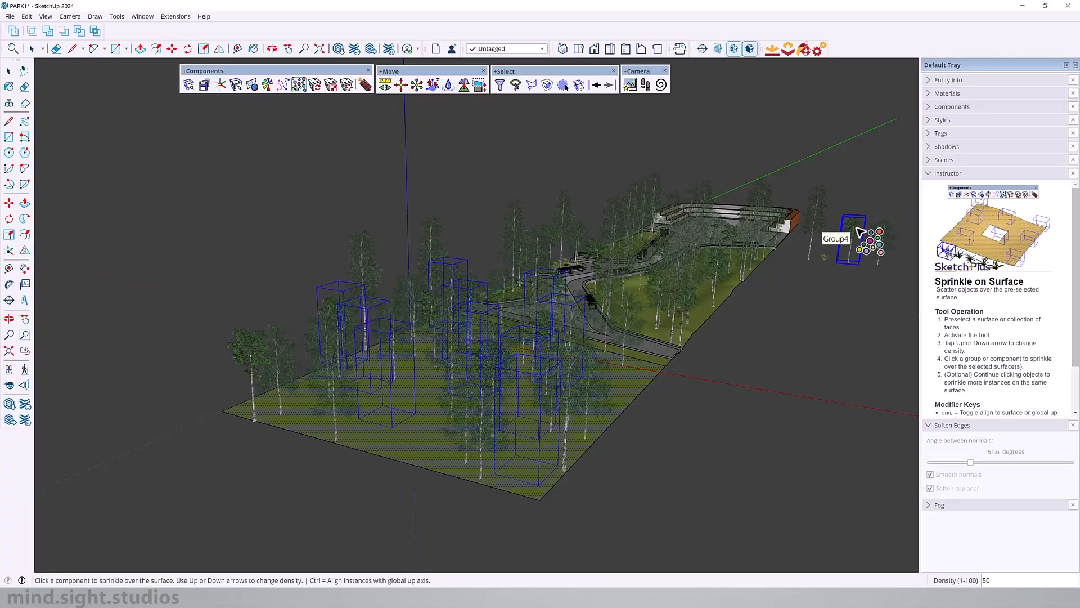
{"action": "left_click", "coordinate": [859, 231]}
{"action": "left_click", "coordinate": [859, 231]}
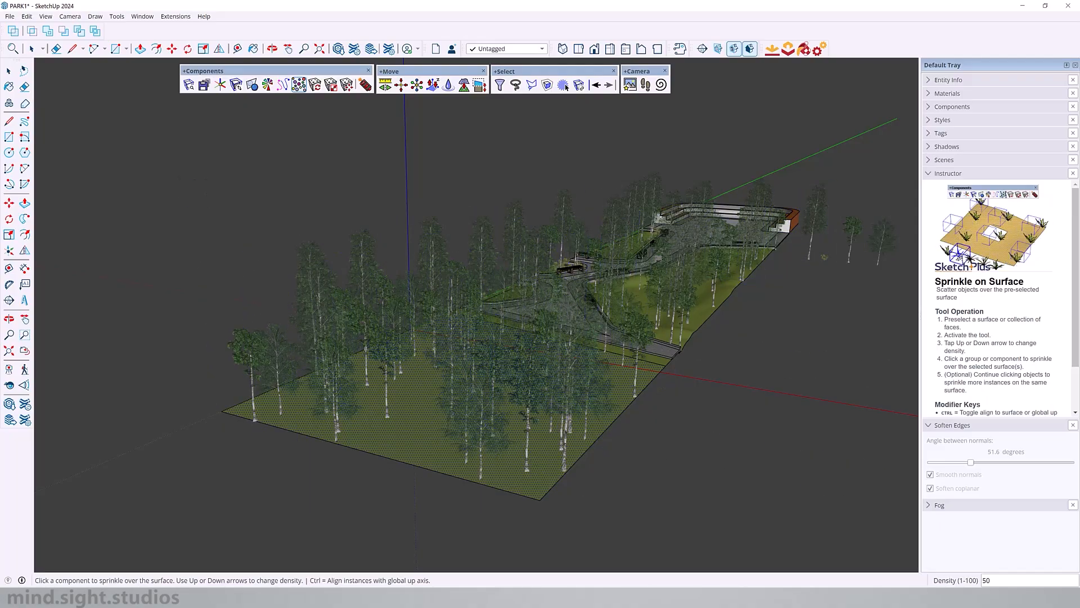
Step: Select all instances of the three sample trees with Select All Instances
{"action": "middle_click_drag", "start_coordinate": [337, 247], "coordinate": [415, 274]}
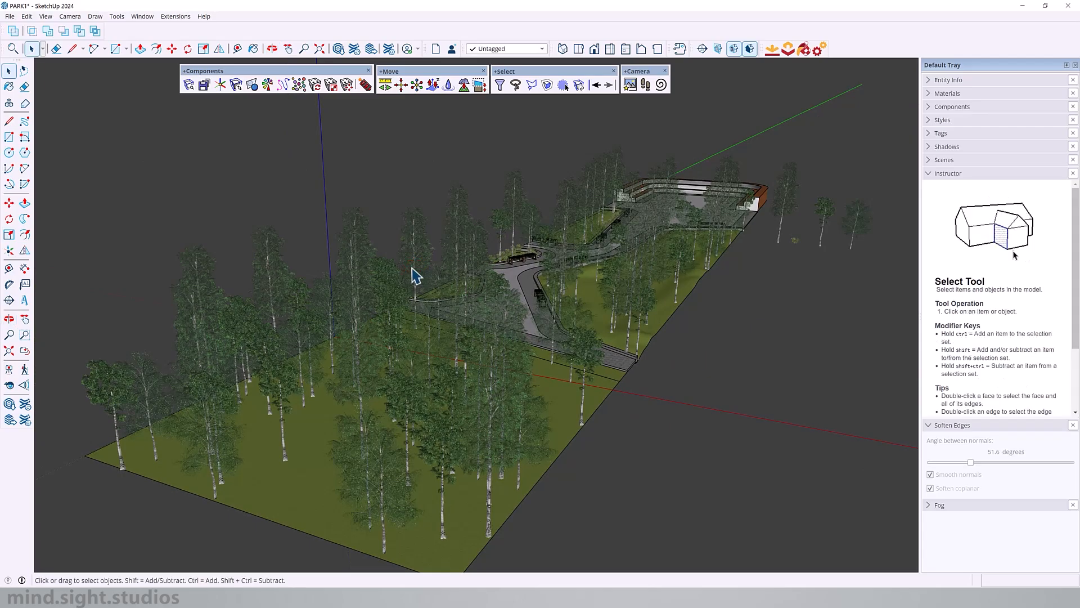
{"action": "left_click", "coordinate": [579, 85]}
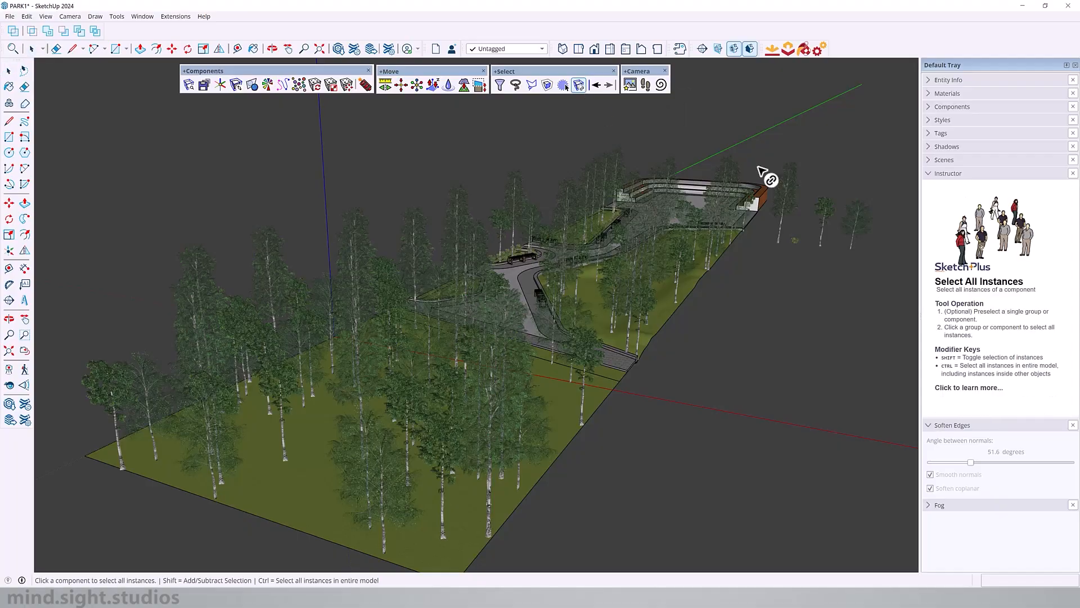
{"action": "left_click", "coordinate": [787, 195]}
{"action": "left_click", "coordinate": [858, 216], "text": "shift"}
{"action": "left_click", "coordinate": [864, 214], "text": "shift"}
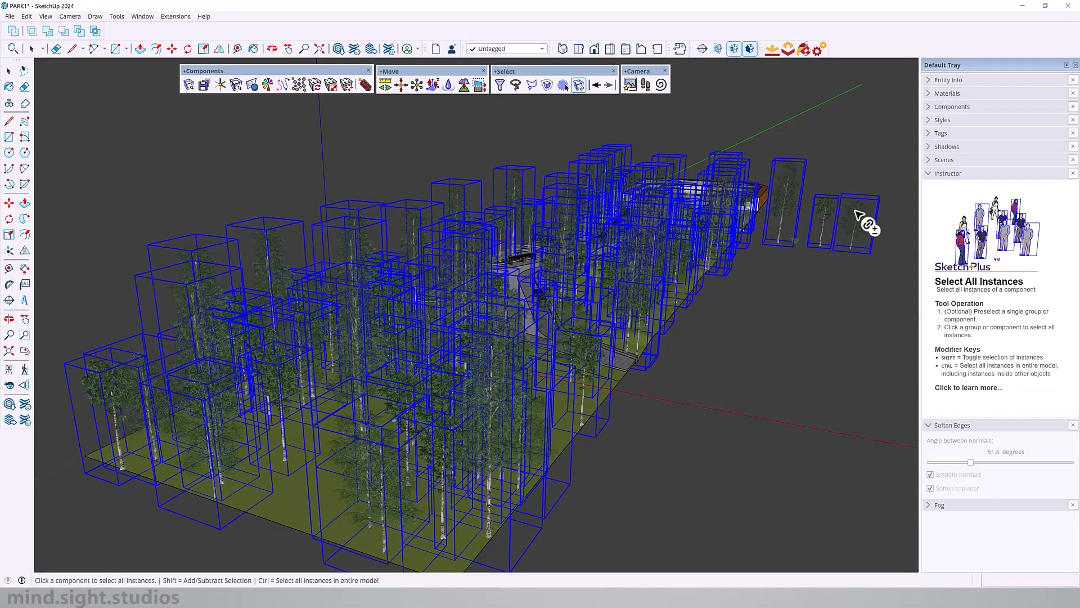
Step: Apply a Random Scale with a range of 0.7 to 1.3 to all selected trees
{"action": "left_click", "coordinate": [331, 85]}
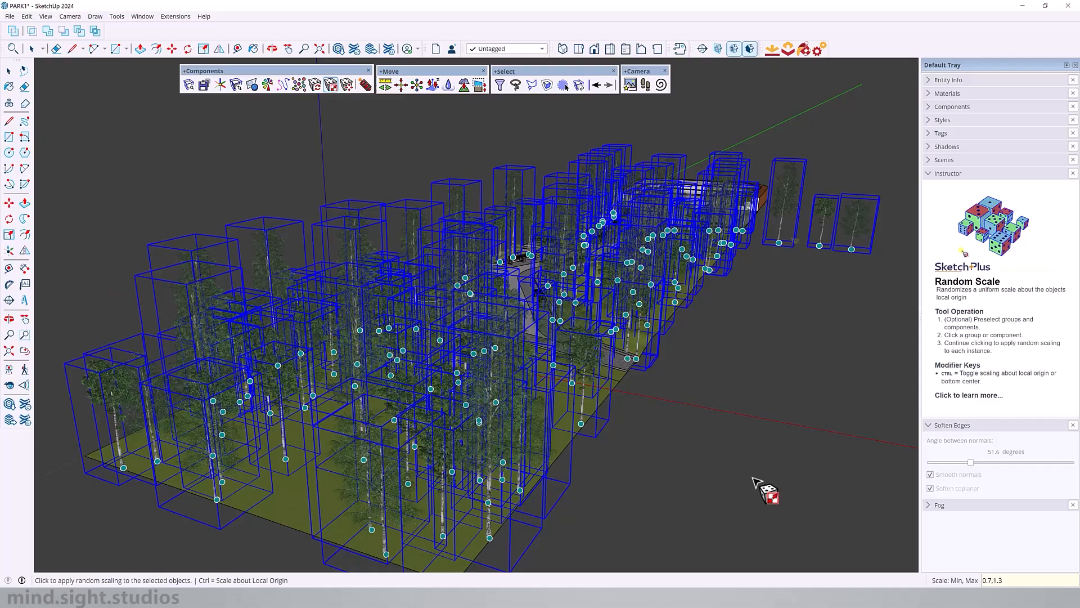
{"action": "left_click", "coordinate": [574, 385]}
{"action": "middle_click_drag", "start_coordinate": [527, 419], "coordinate": [219, 315]}
{"action": "key", "text": "space"}
Step: Open the stepped seating group and try to extend its end face toward the path with Push/Pull
{"action": "left_click", "coordinate": [565, 219]}
{"action": "middle_click_drag", "start_coordinate": [434, 379], "coordinate": [887, 545]}
{"action": "middle_click_drag", "start_coordinate": [683, 324], "coordinate": [762, 350]}
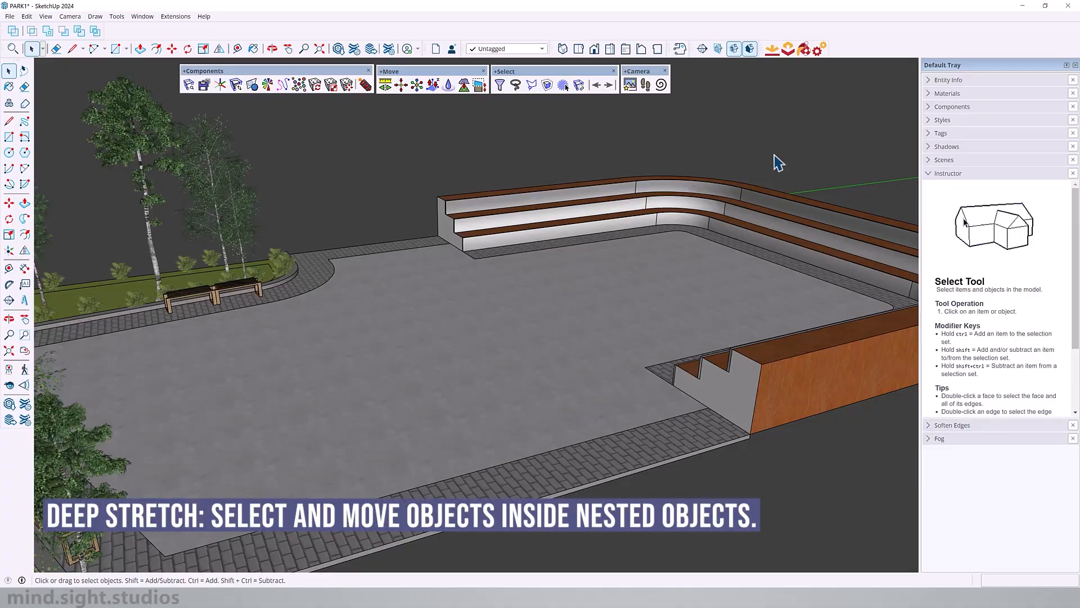
{"action": "middle_click_drag", "start_coordinate": [729, 400], "coordinate": [599, 323]}
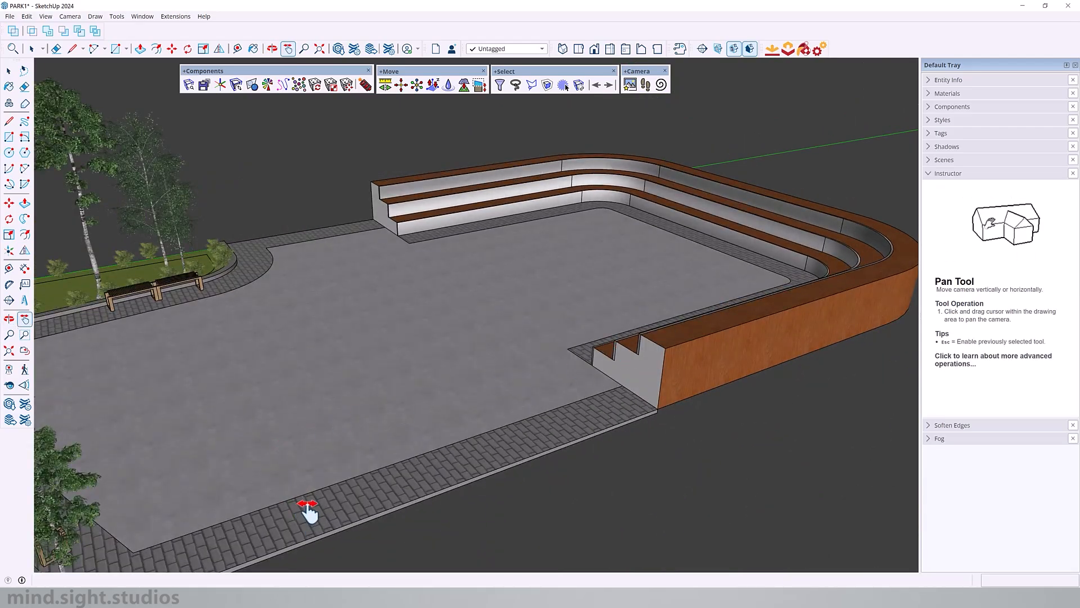
{"action": "middle_click_drag", "start_coordinate": [710, 363], "coordinate": [681, 335]}
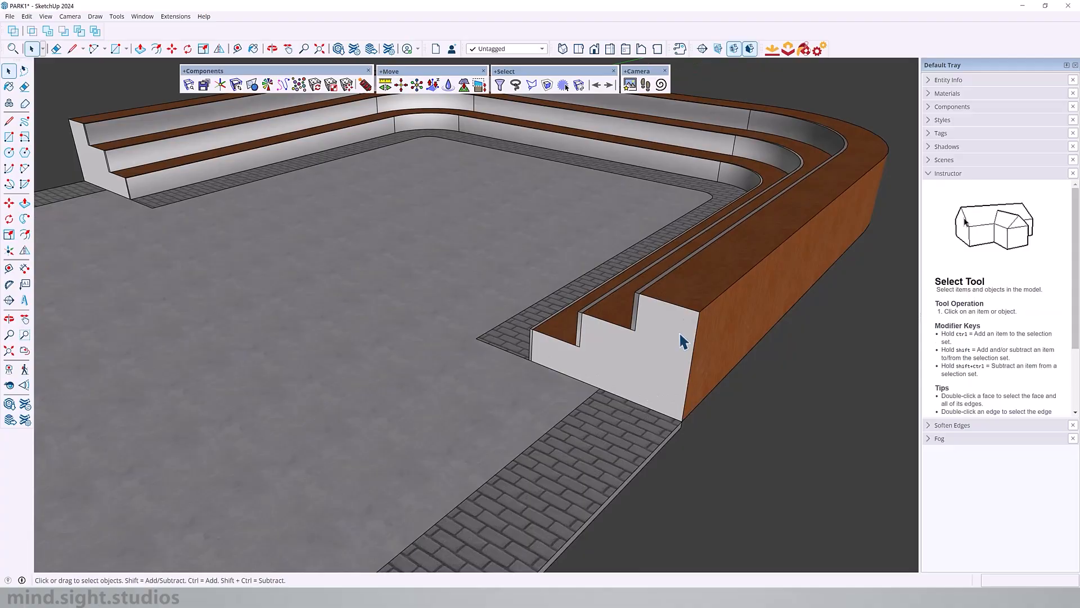
{"action": "double_click", "coordinate": [679, 333]}
{"action": "key", "text": "p"}
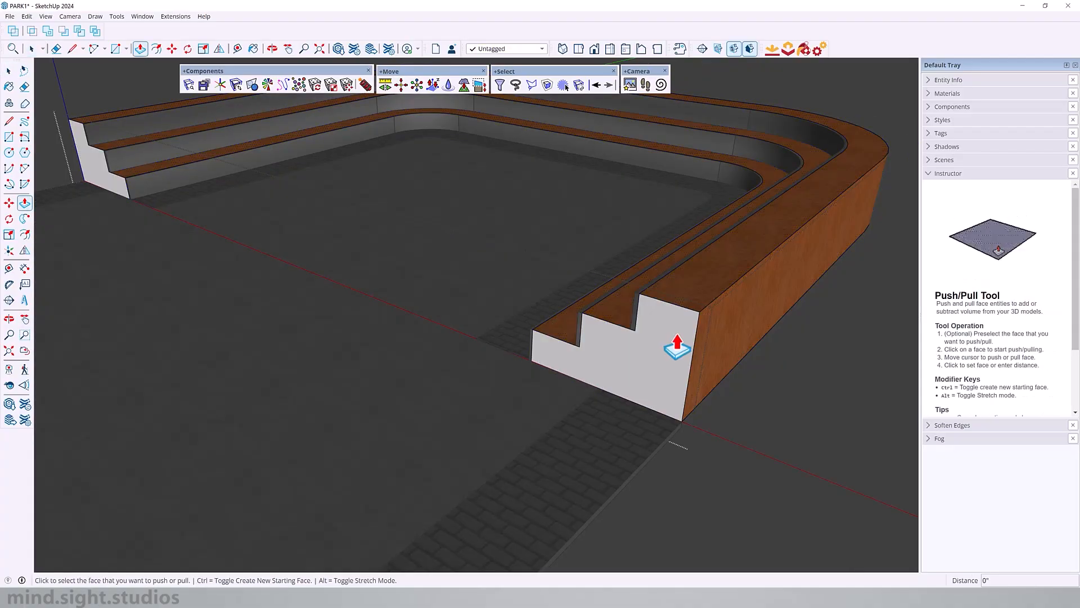
{"action": "left_click", "coordinate": [668, 349]}
{"action": "scroll", "coordinate": [647, 366], "scroll_direction": "down", "scroll_amount": 5}
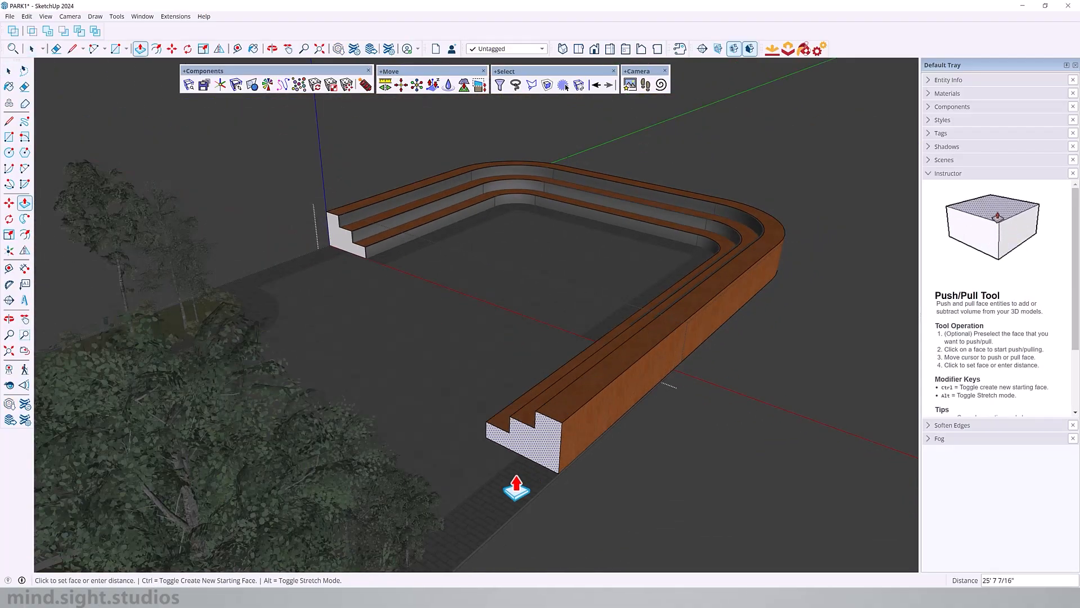
{"action": "key", "text": "Escape"}
Step: Open the nested objects of the stepped seating and select the middle riser to examine how it is built
{"action": "key", "text": "space"}
{"action": "left_click", "coordinate": [540, 481]}
{"action": "scroll", "coordinate": [646, 329], "scroll_direction": "up", "scroll_amount": 5}
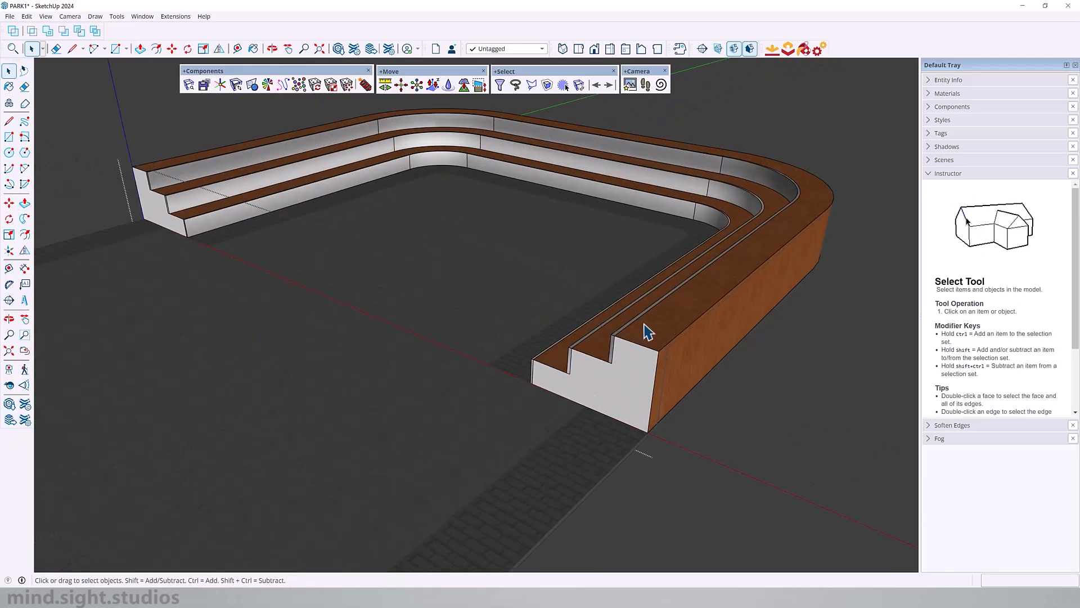
{"action": "middle_click_drag", "start_coordinate": [645, 329], "coordinate": [1029, 343]}
{"action": "double_click", "coordinate": [498, 346]}
{"action": "left_click", "coordinate": [410, 427]}
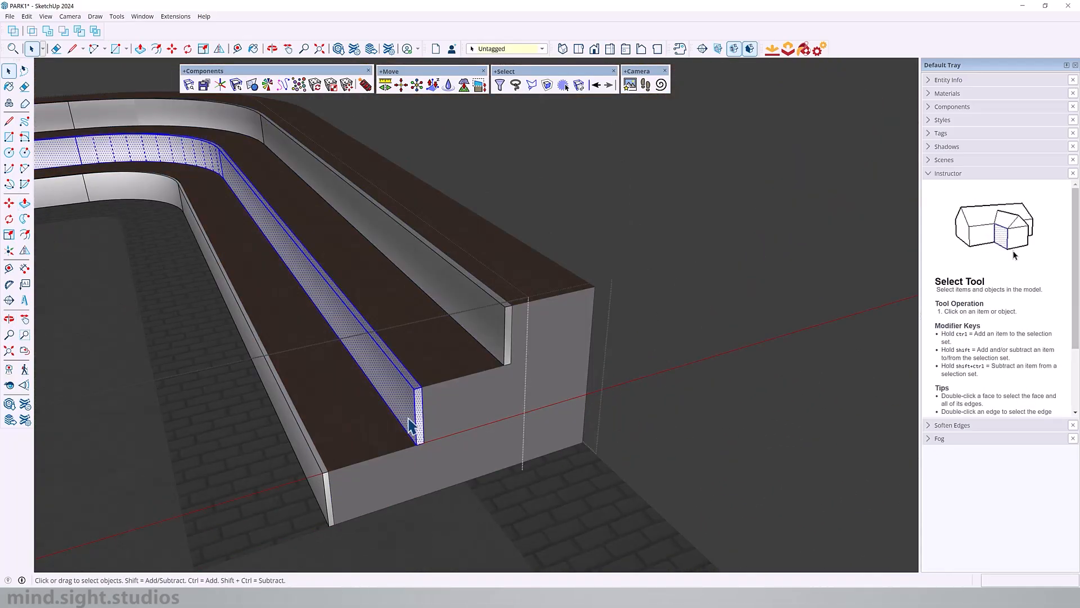
{"action": "middle_click_drag", "start_coordinate": [560, 364], "coordinate": [270, 368]}
{"action": "left_click", "coordinate": [641, 275]}
Step: Window-select the near end of the stepped seating with its paving strip and Deep Stretch it 15' along the plaza edge
{"action": "scroll", "coordinate": [641, 276], "scroll_direction": "down", "scroll_amount": 5}
{"action": "middle_click_drag", "start_coordinate": [624, 281], "coordinate": [757, 264]}
{"action": "scroll", "coordinate": [479, 315], "scroll_direction": "up", "scroll_amount": 2}
{"action": "scroll", "coordinate": [621, 262], "scroll_direction": "down", "scroll_amount": 2}
{"action": "middle_click_drag", "start_coordinate": [757, 265], "coordinate": [658, 325], "text": "shift"}
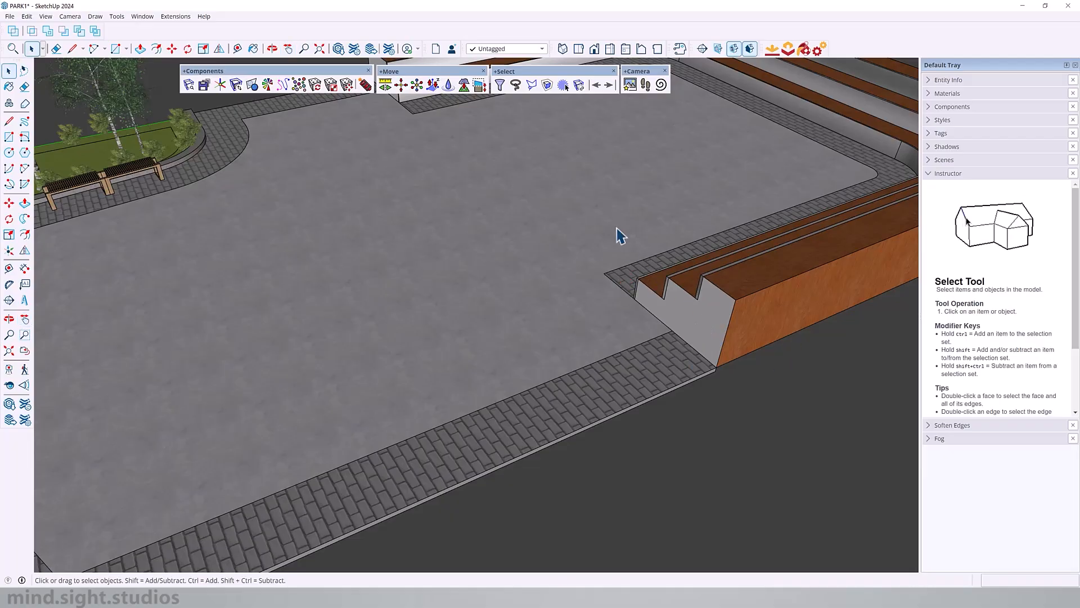
{"action": "left_click", "coordinate": [479, 86]}
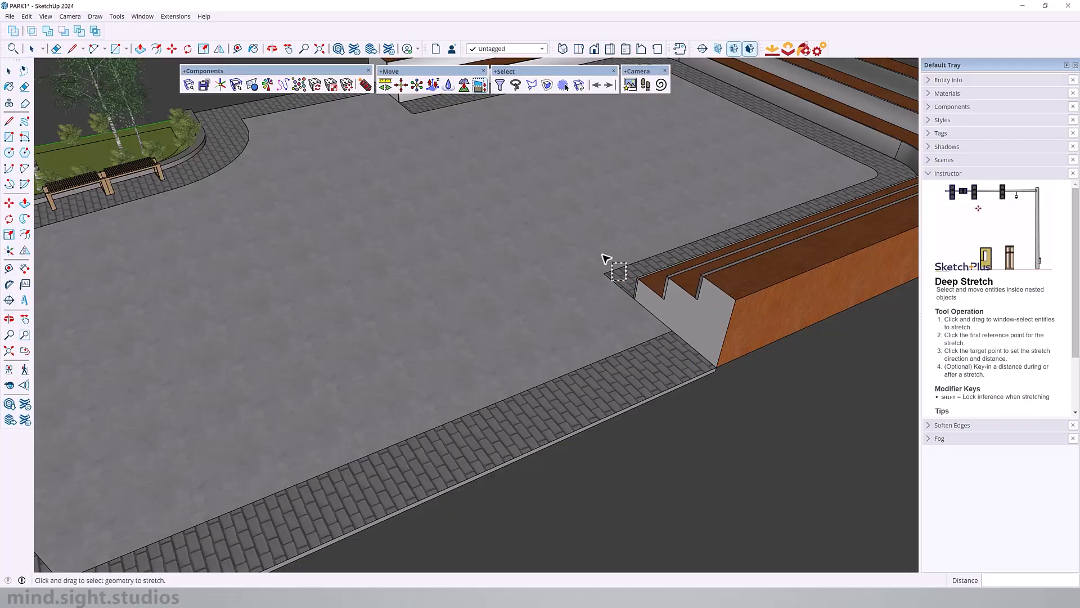
{"action": "left_click_drag", "start_coordinate": [561, 221], "coordinate": [776, 448]}
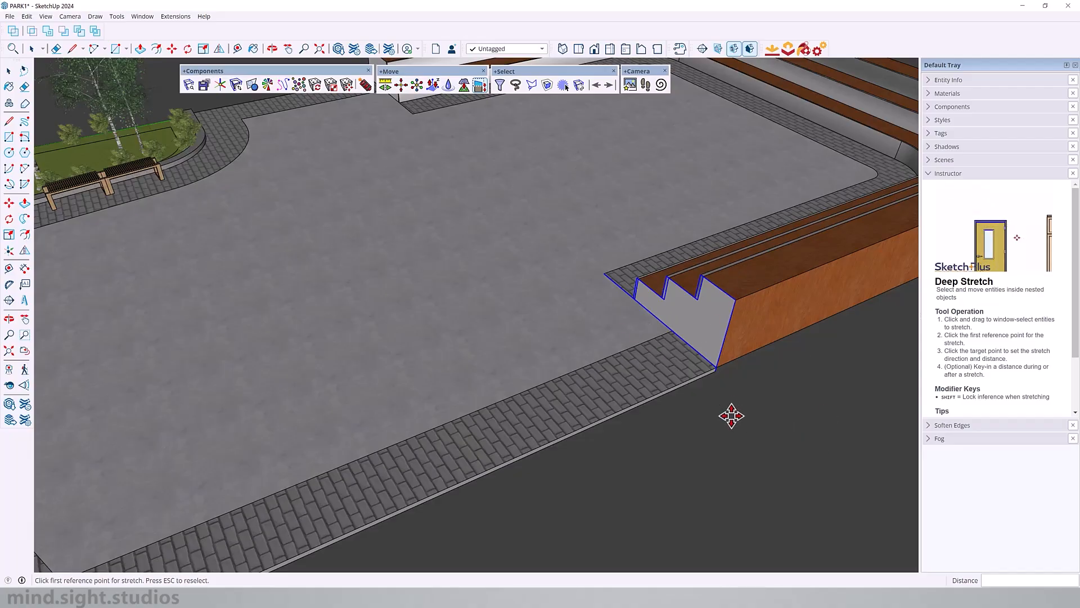
{"action": "left_click", "coordinate": [718, 369]}
{"action": "scroll", "coordinate": [718, 369], "scroll_direction": "down", "scroll_amount": 3}
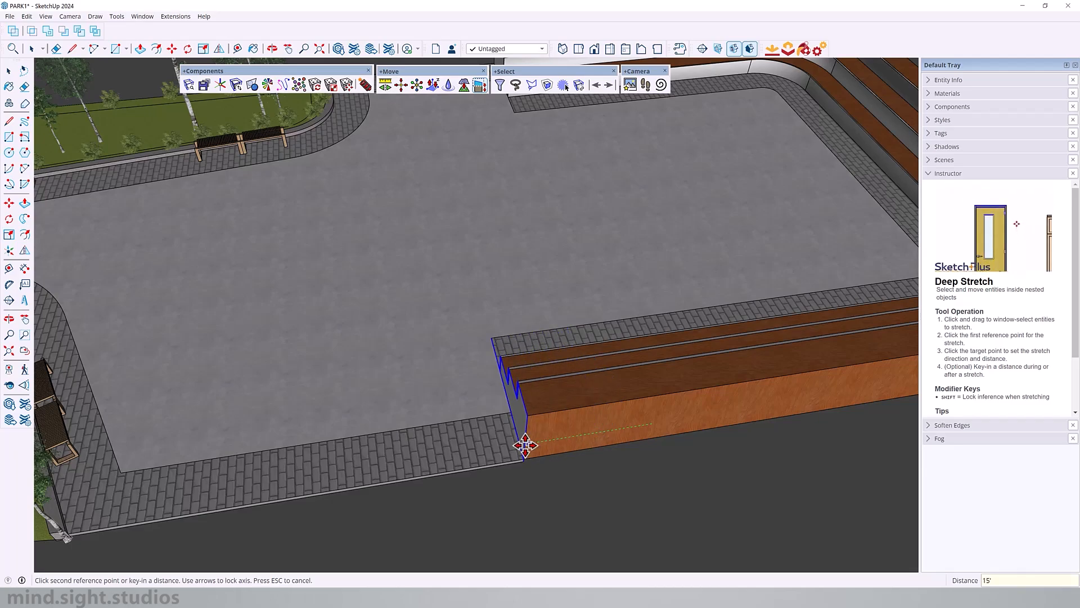
{"action": "key", "text": "Return"}
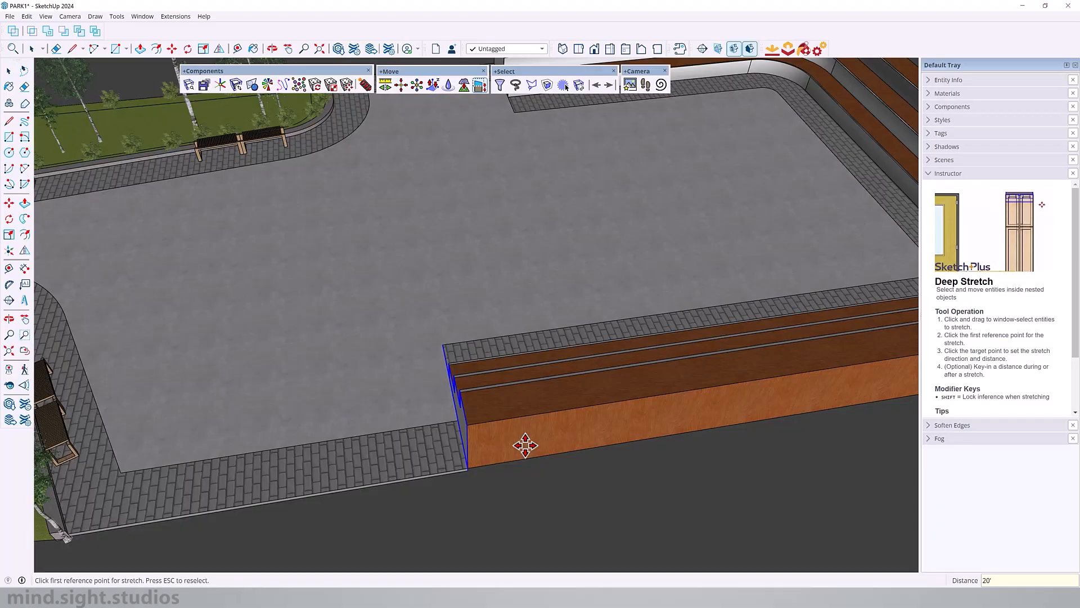
Step: Revise the distance of the seating stretch to 20', and finally to 30'
{"action": "key", "text": "Return"}
{"action": "type", "text": "30"}
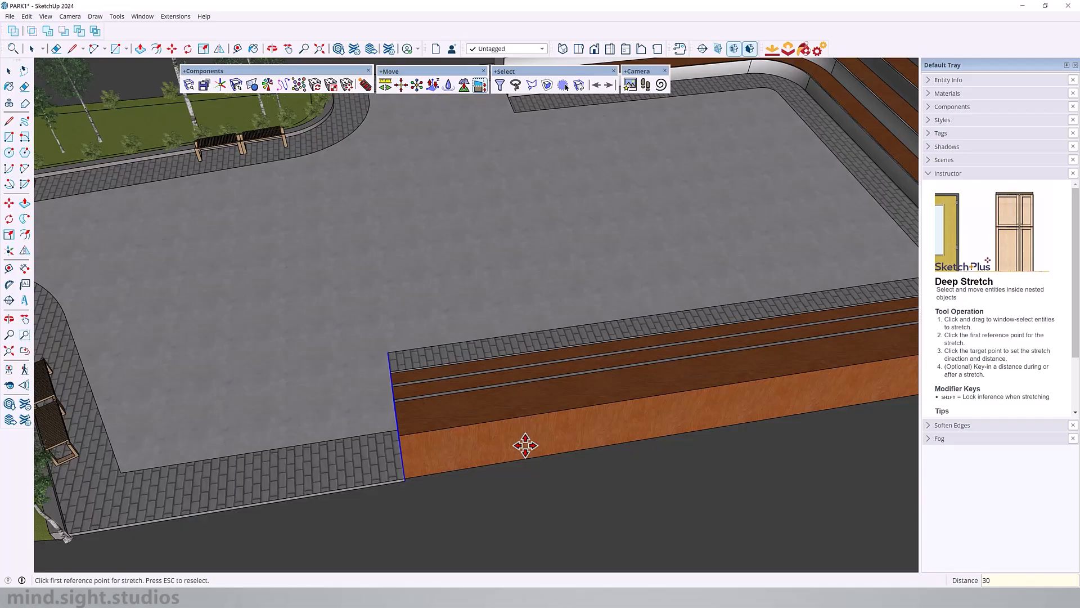
{"action": "type", "text": "'"}
{"action": "key", "text": "Return"}
Step: Deep Stretch the opposite end of the stepped seating and its paving strip by 12' toward the curved planter
{"action": "middle_click_drag", "start_coordinate": [433, 427], "coordinate": [574, 291]}
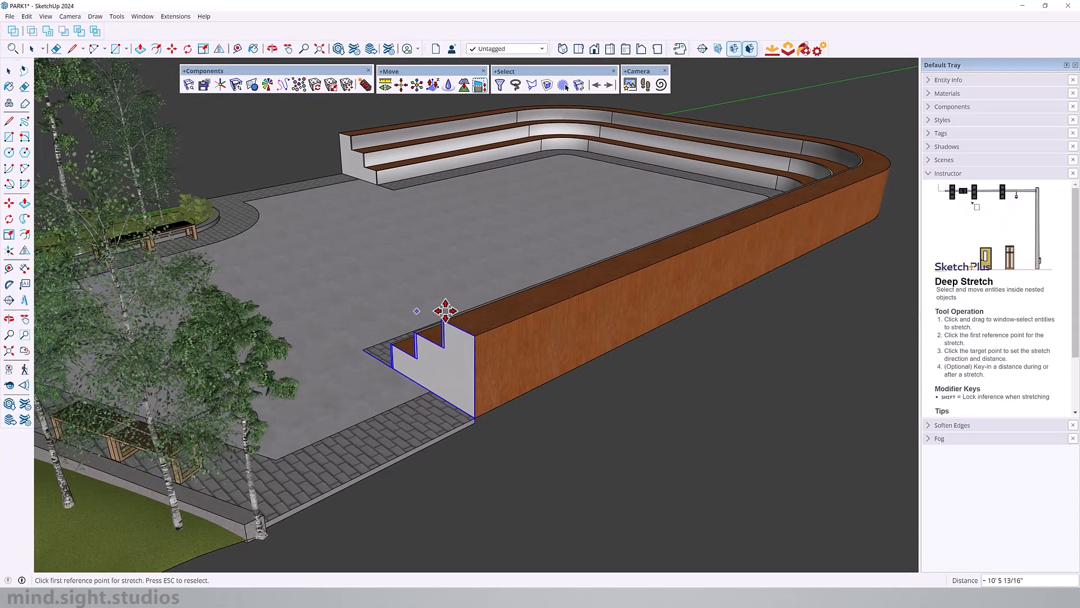
{"action": "middle_click_drag", "start_coordinate": [445, 310], "coordinate": [451, 156]}
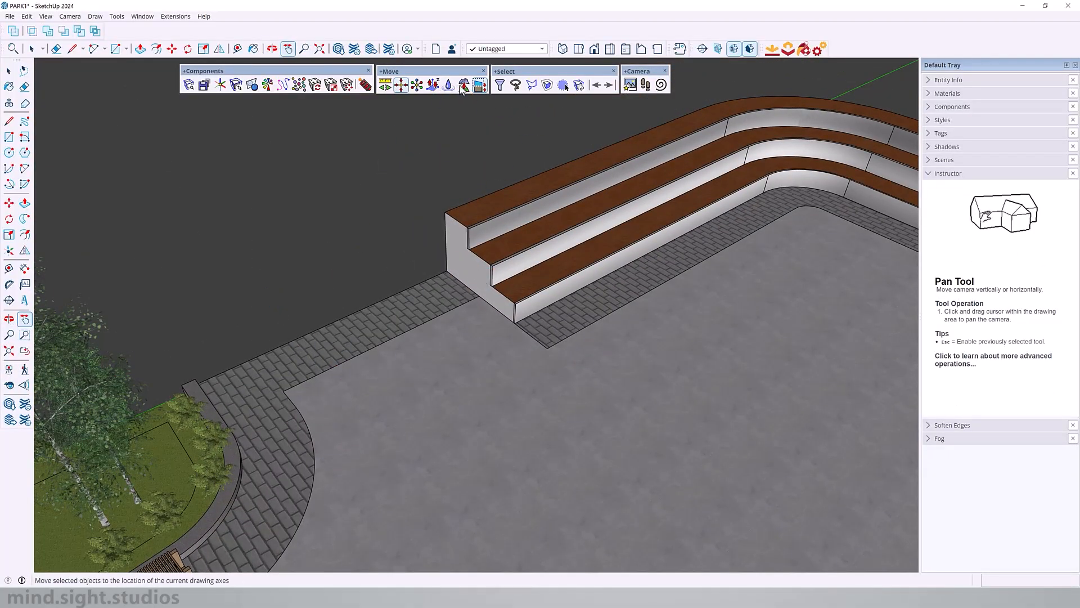
{"action": "left_click", "coordinate": [484, 87]}
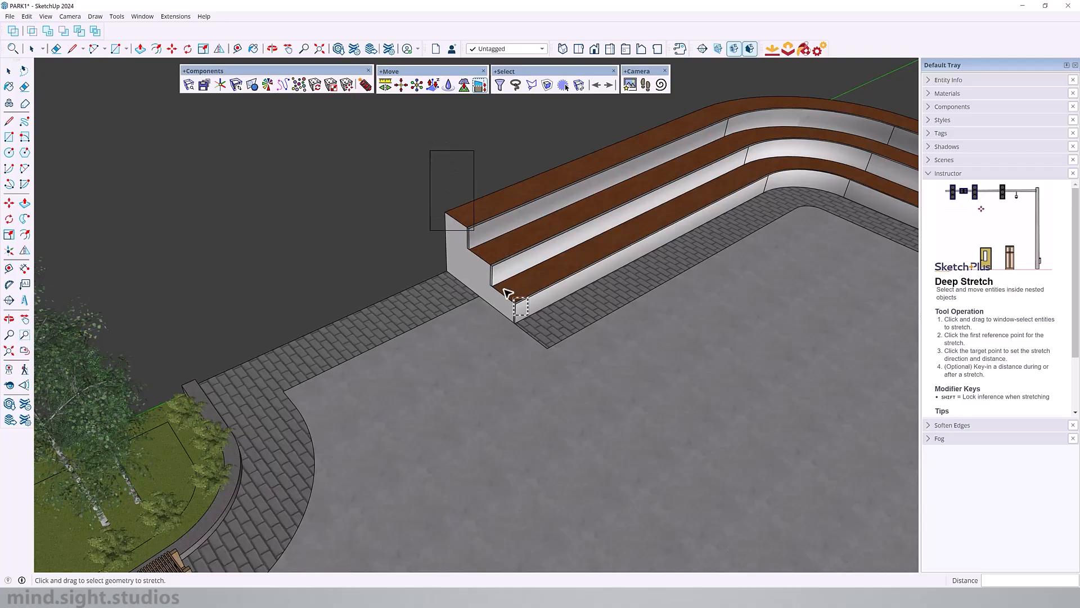
{"action": "left_click_drag", "start_coordinate": [506, 292], "coordinate": [573, 401]}
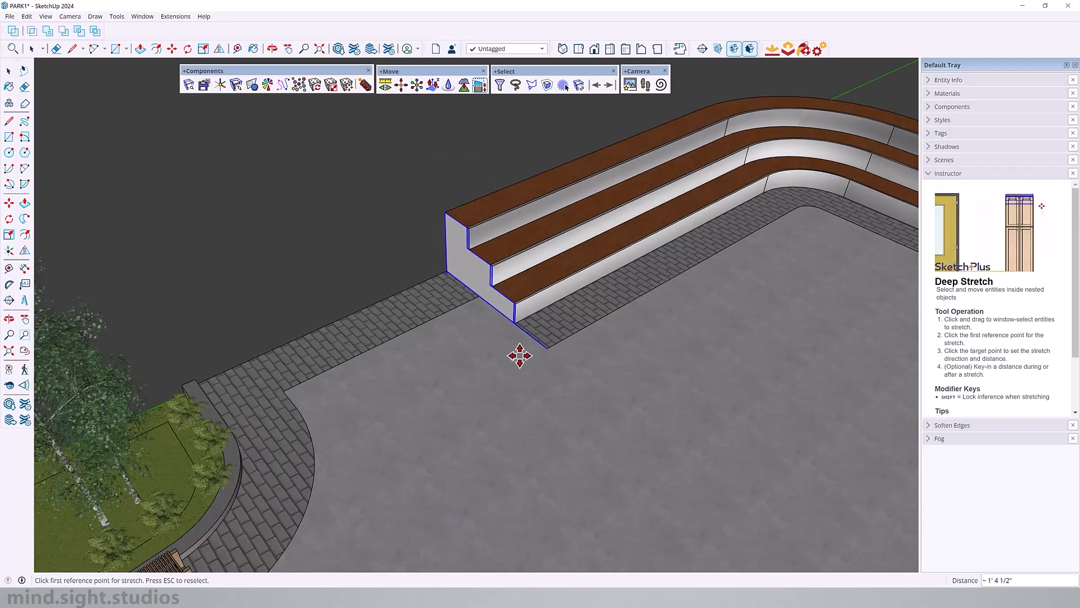
{"action": "left_click", "coordinate": [497, 367]}
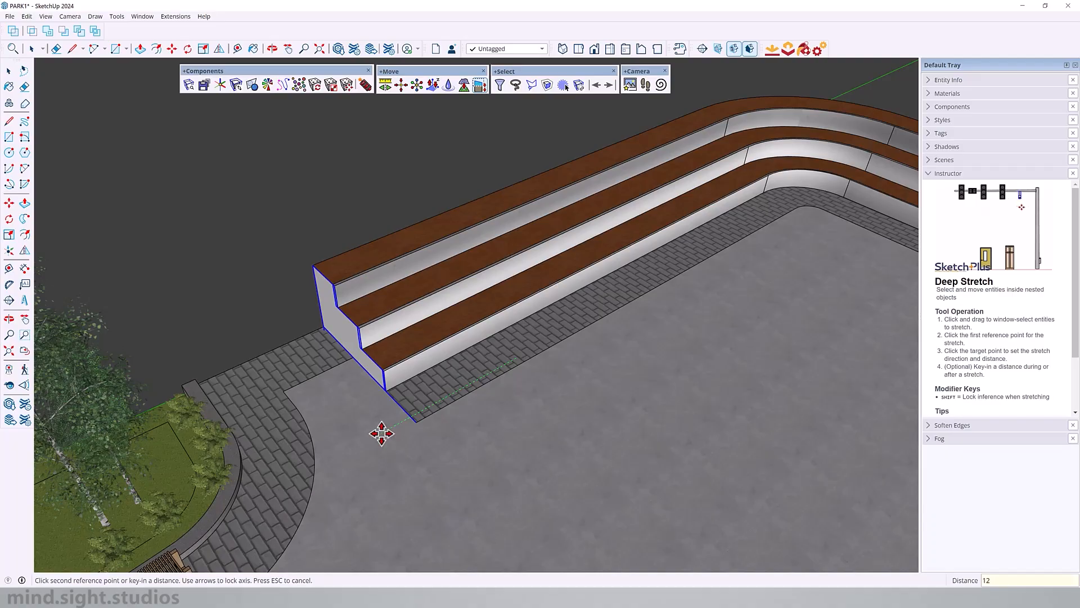
{"action": "key", "text": "Return"}
{"action": "key", "text": "space"}
{"action": "scroll", "coordinate": [386, 392], "scroll_direction": "down", "scroll_amount": 5}
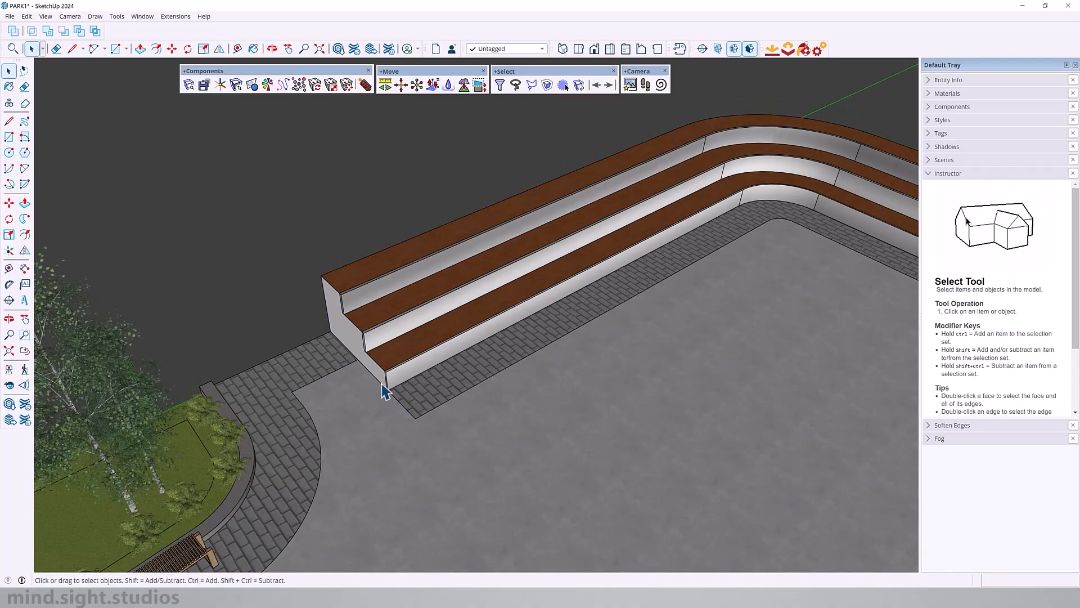
{"action": "middle_click_drag", "start_coordinate": [444, 298], "coordinate": [442, 284], "text": "shift"}
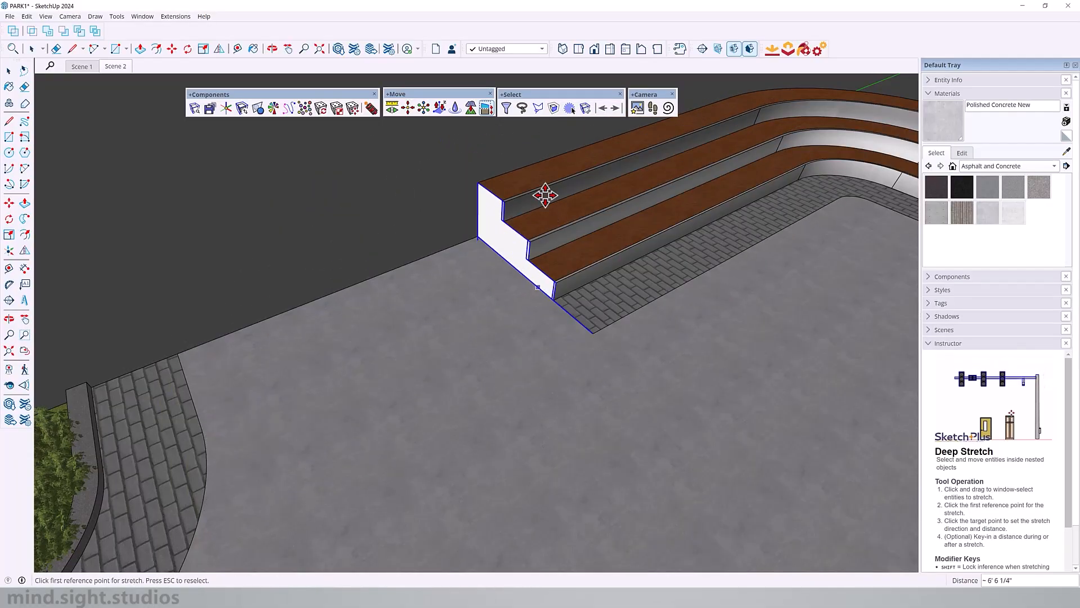
Step: Reselect the end of the stepped seating and its paving edge for a Deep Stretch and set the first reference point on the concrete
{"action": "key", "text": "space"}
{"action": "left_click", "coordinate": [487, 108]}
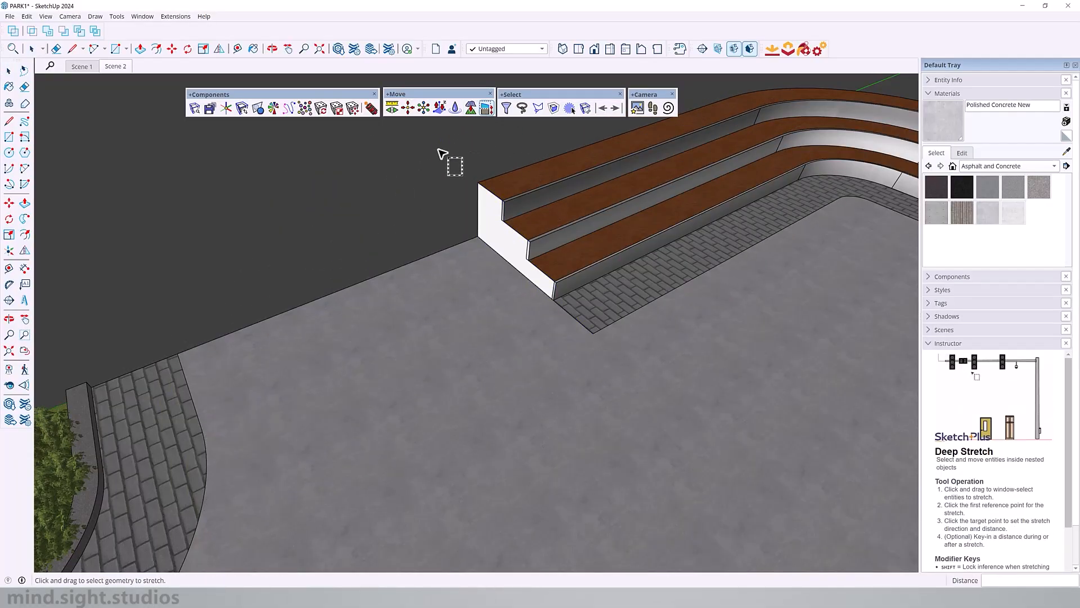
{"action": "left_click_drag", "start_coordinate": [436, 147], "coordinate": [667, 397]}
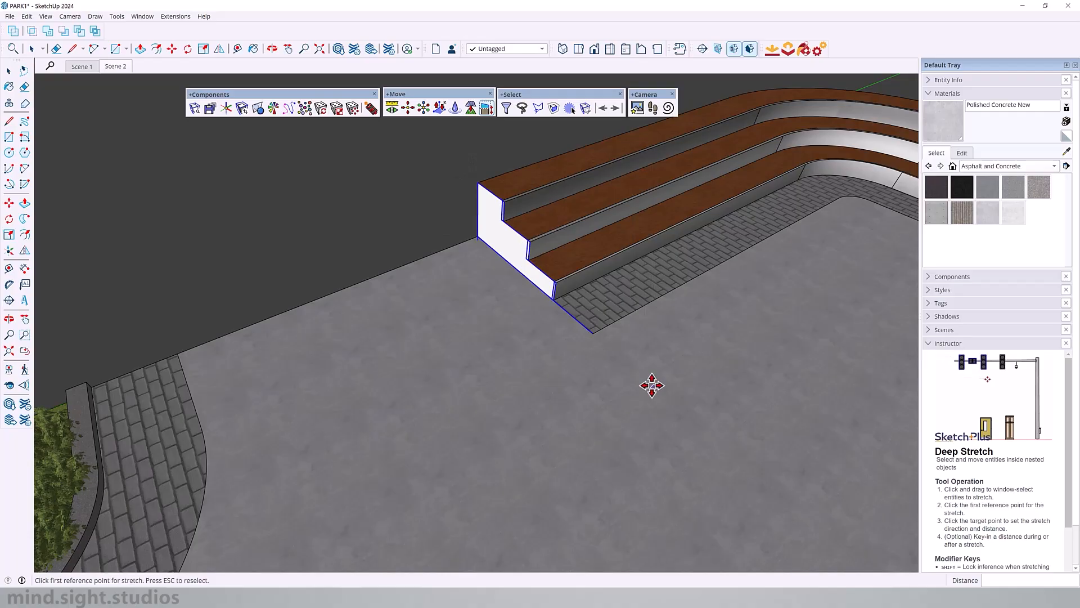
{"action": "left_click", "coordinate": [515, 310]}
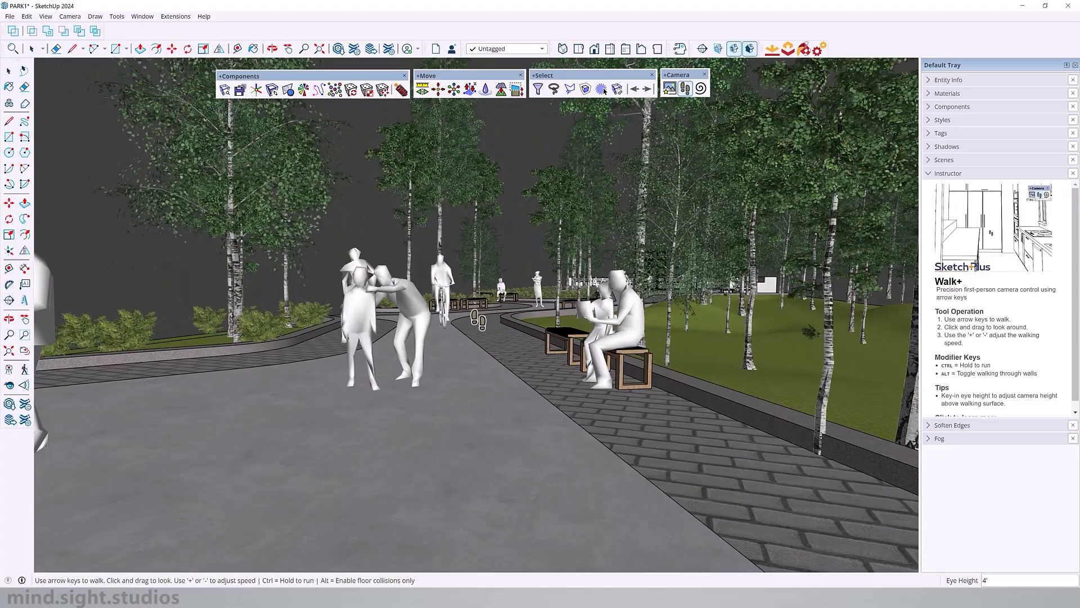
Step: Walk through the park along the main path with Walk+ to the stacked cube structure
{"action": "key", "text": "Up"}
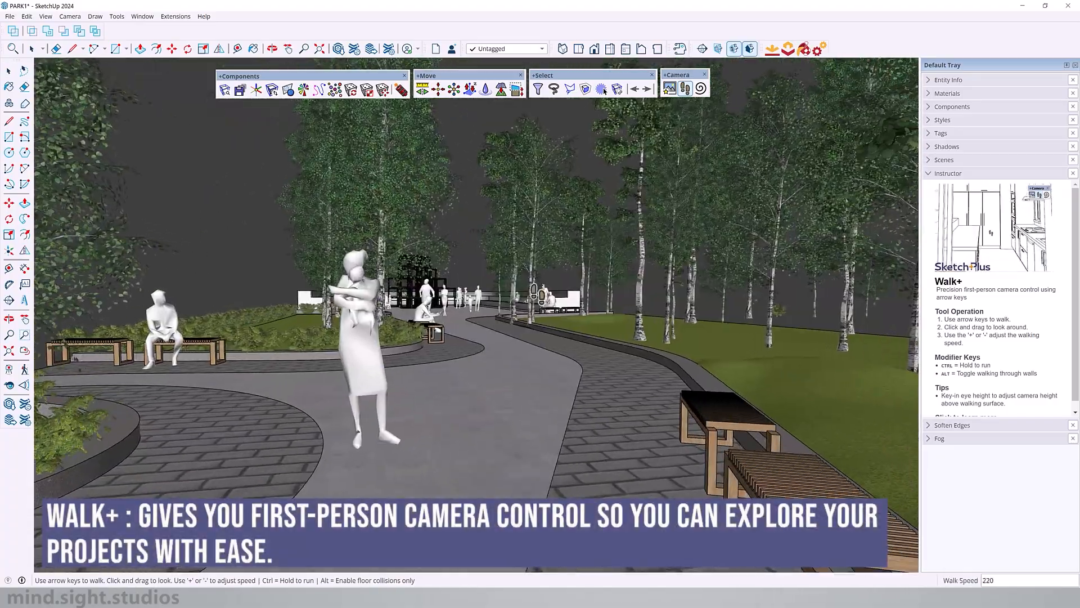
{"action": "key", "text": "Up"}
{"action": "left_click_drag", "start_coordinate": [539, 294], "coordinate": [479, 298]}
{"action": "key", "text": "Up"}
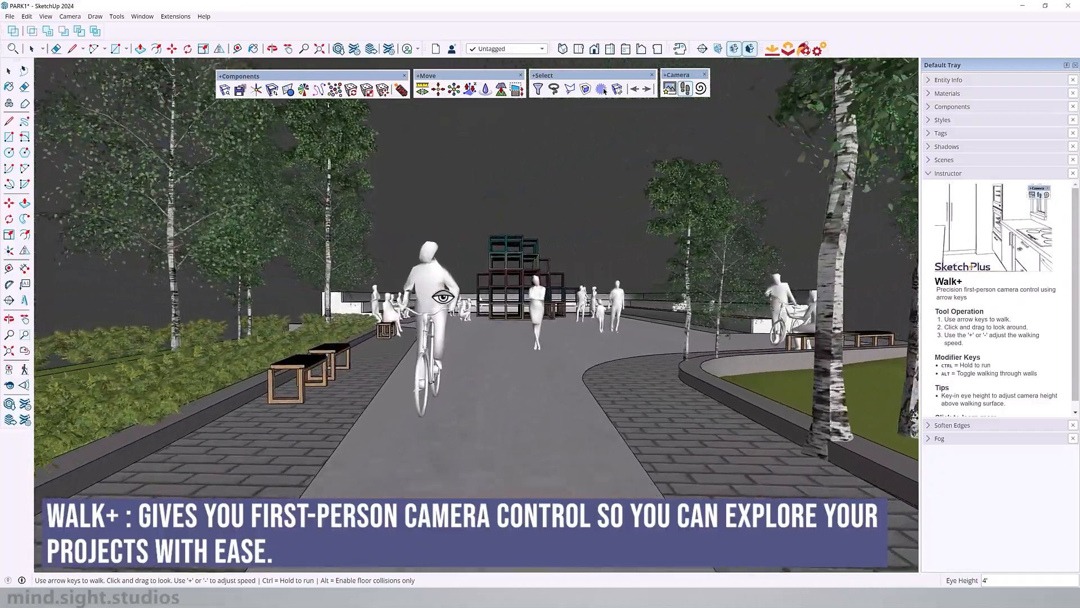
{"action": "key", "text": "Up"}
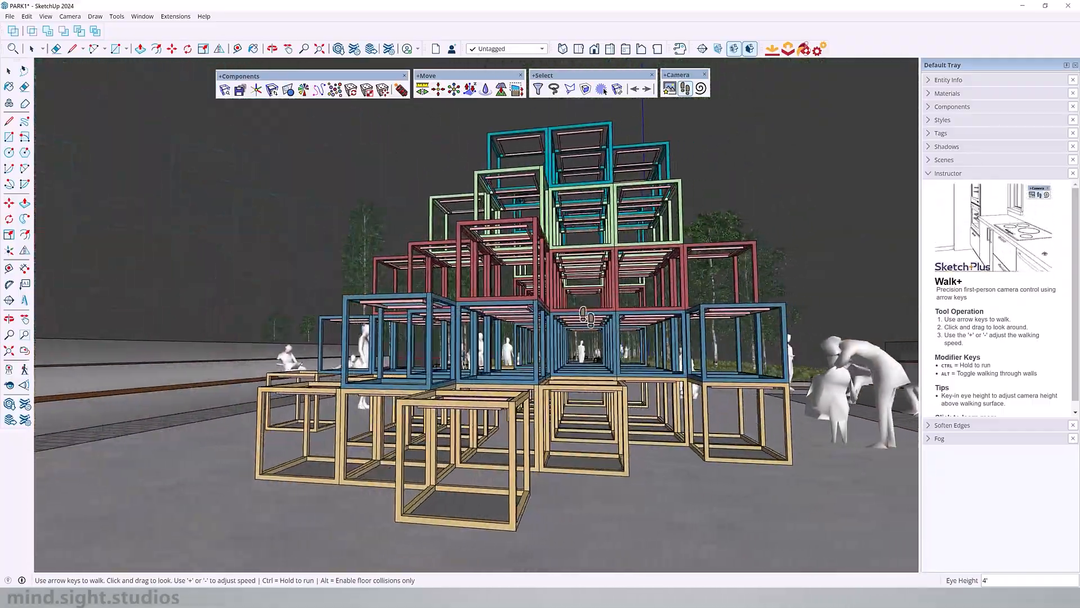
Step: Walk around the stacked cube structure and look at it from the seating side
{"action": "key", "text": "Right"}
{"action": "left_click_drag", "start_coordinate": [685, 314], "coordinate": [583, 312]}
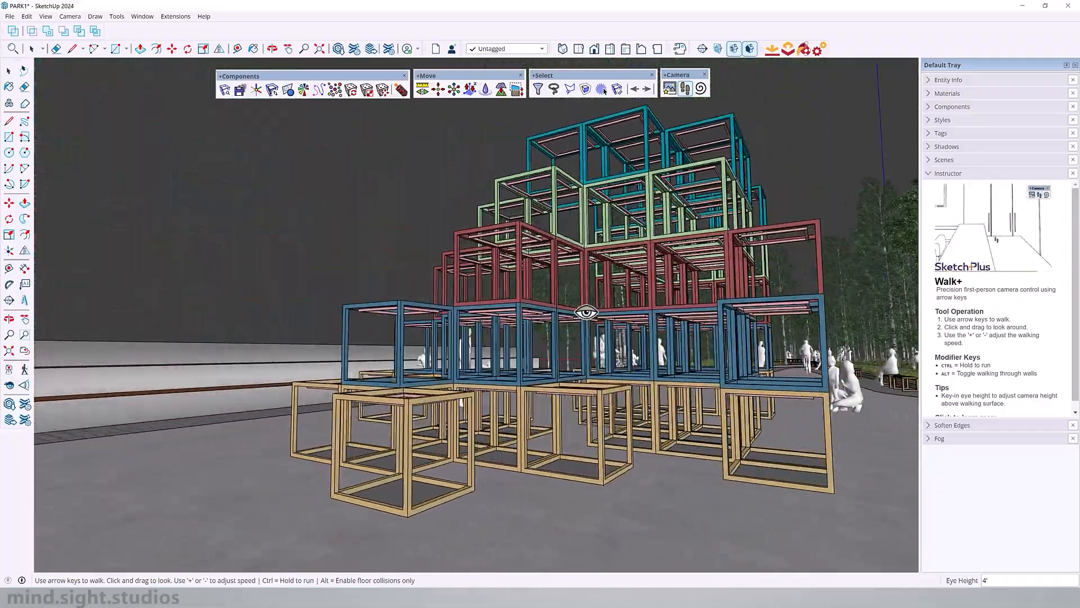
{"action": "mouse_move", "coordinate": [670, 315]}
{"action": "left_mouse_down"}
{"action": "mouse_move", "coordinate": [589, 313]}
{"action": "mouse_move", "coordinate": [683, 329]}
{"action": "left_mouse_up"}
{"action": "key", "text": "Right"}
{"action": "key", "text": "Up"}
{"action": "key", "text": "Right"}
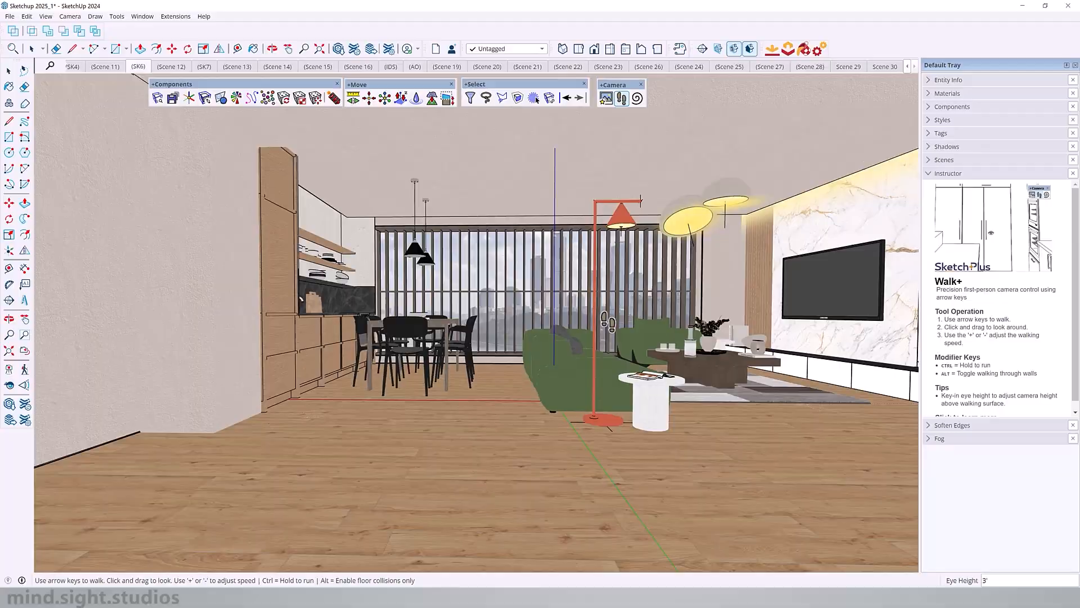
Step: Walk through the apartment interior between the green sofa and the dining table and back with Walk+
{"action": "key", "text": "Up"}
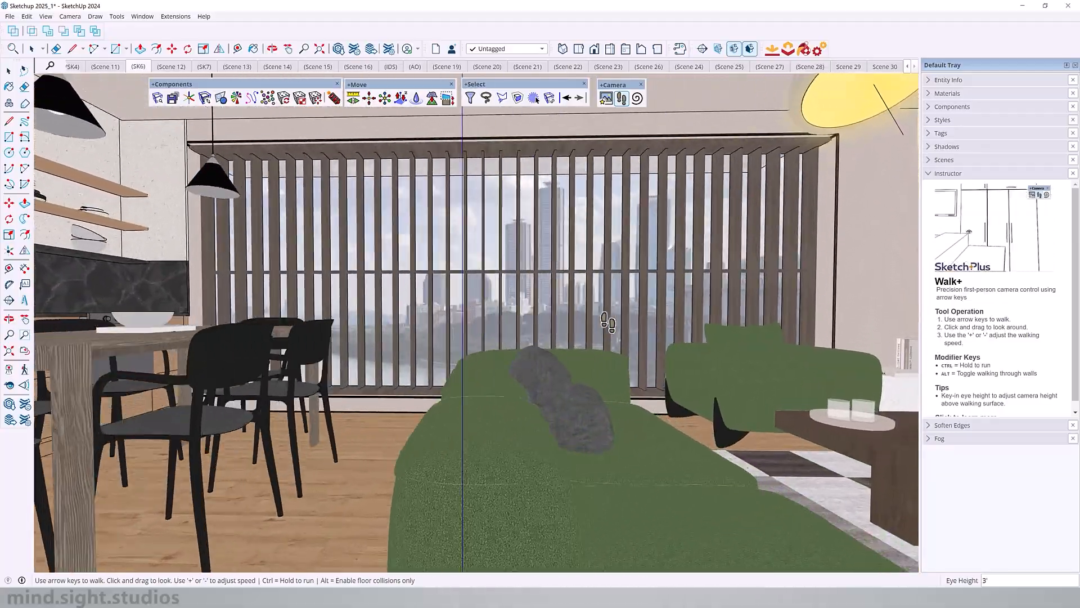
{"action": "key", "text": "Left"}
{"action": "key", "text": "Right"}
{"action": "key", "text": "Up"}
{"action": "key", "text": "Down"}
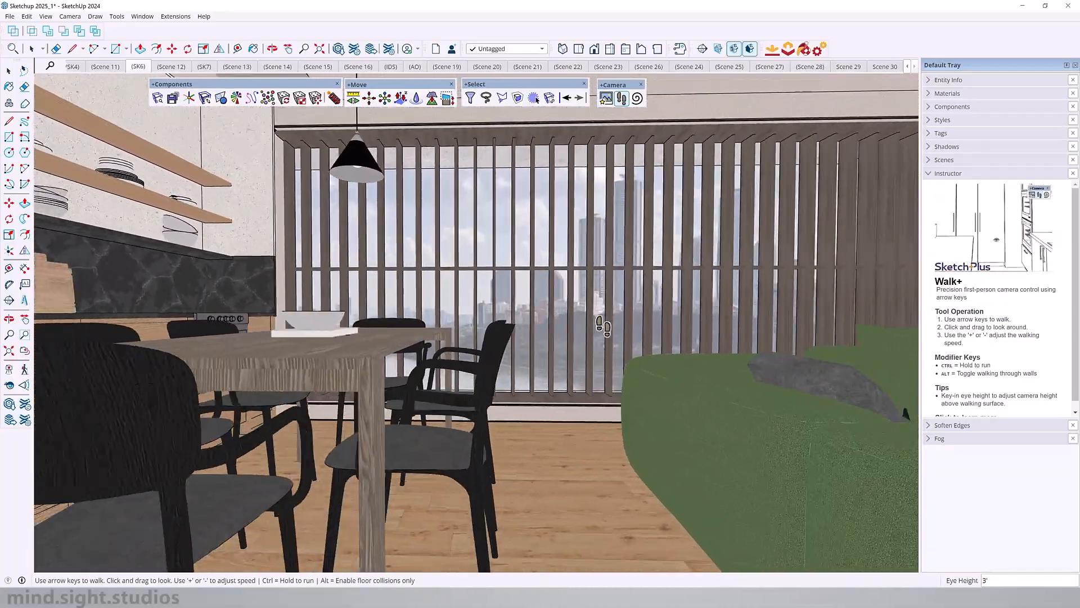
{"action": "left_click_drag", "start_coordinate": [597, 305], "coordinate": [725, 296]}
{"action": "key", "text": "Down"}
{"action": "key", "text": "Left"}
{"action": "key", "text": "Down"}
{"action": "key", "text": "Left"}
Step: Raise the walk speed to 170, lower it to 80, and walk toward the dining table
{"action": "key", "text": "plus"}
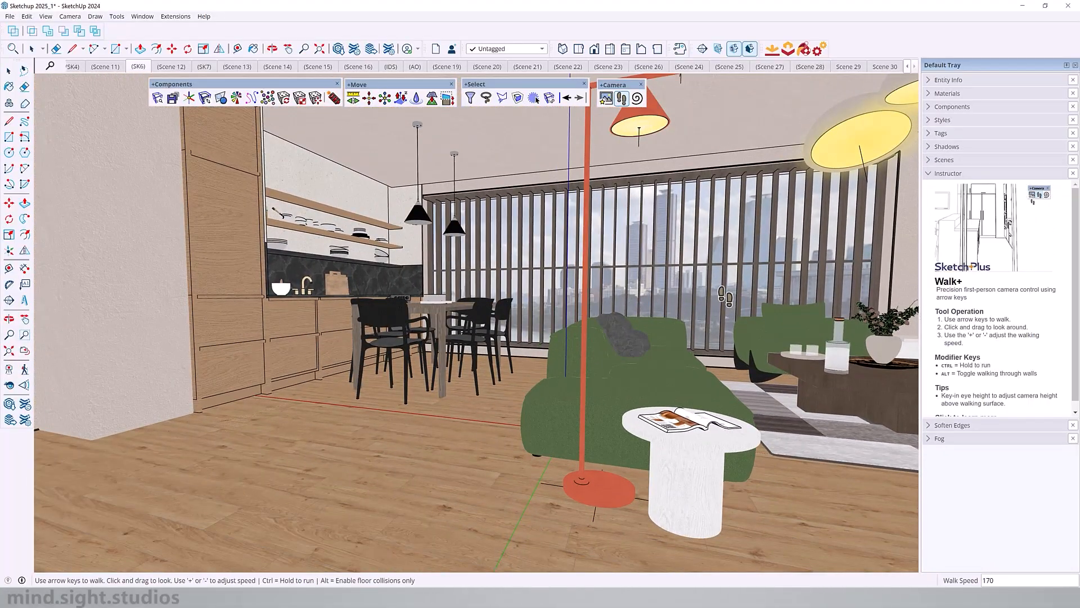
{"action": "key", "text": "minus"}
{"action": "key", "text": "minus"}
{"action": "key", "text": "Left"}
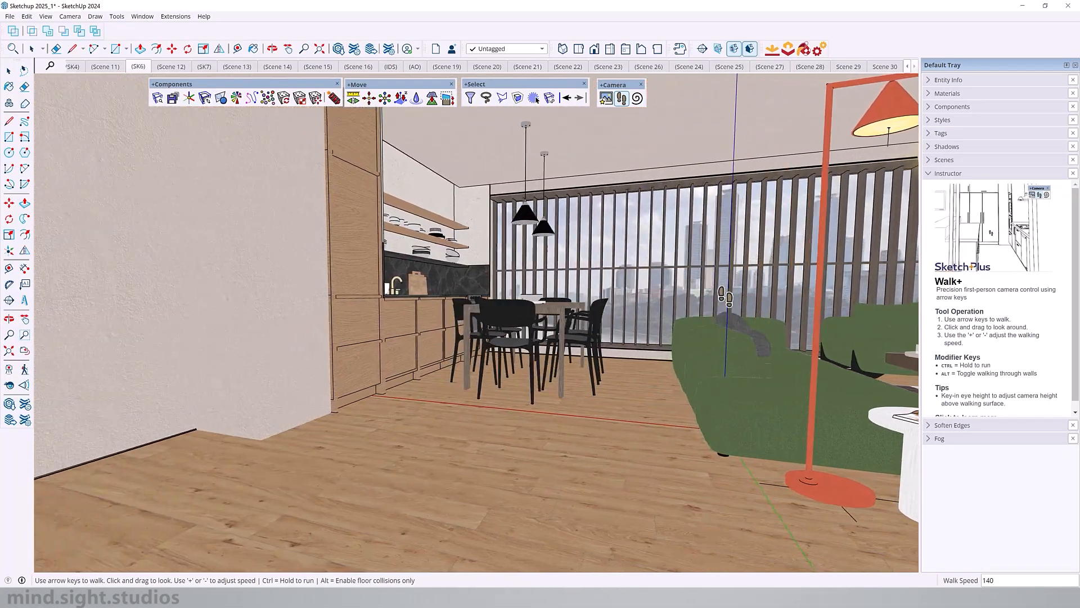
{"action": "key", "text": "Up"}
{"action": "key", "text": "Right"}
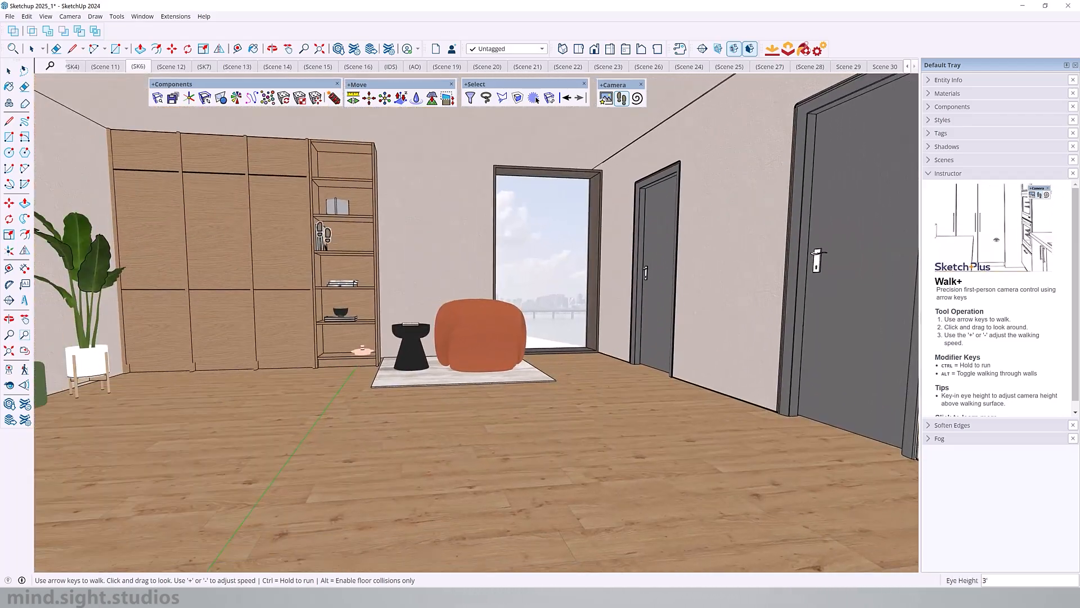
{"action": "key", "text": "Up"}
{"action": "key", "text": "Left"}
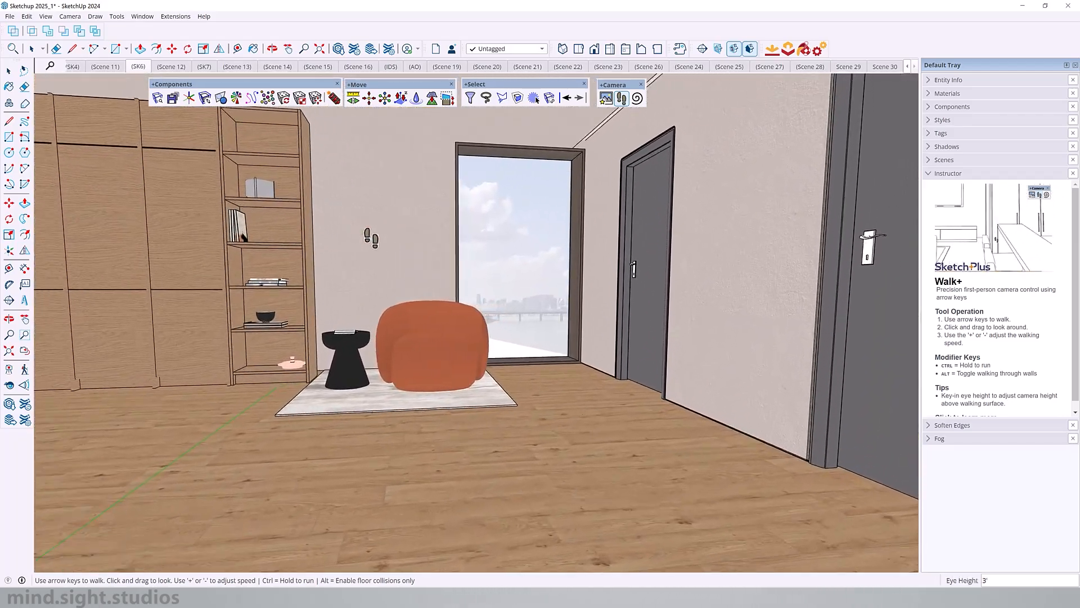
Step: Set the walk speed to 170 and look around the room from the orange armchair to the kitchen and sofa
{"action": "key", "text": "minus"}
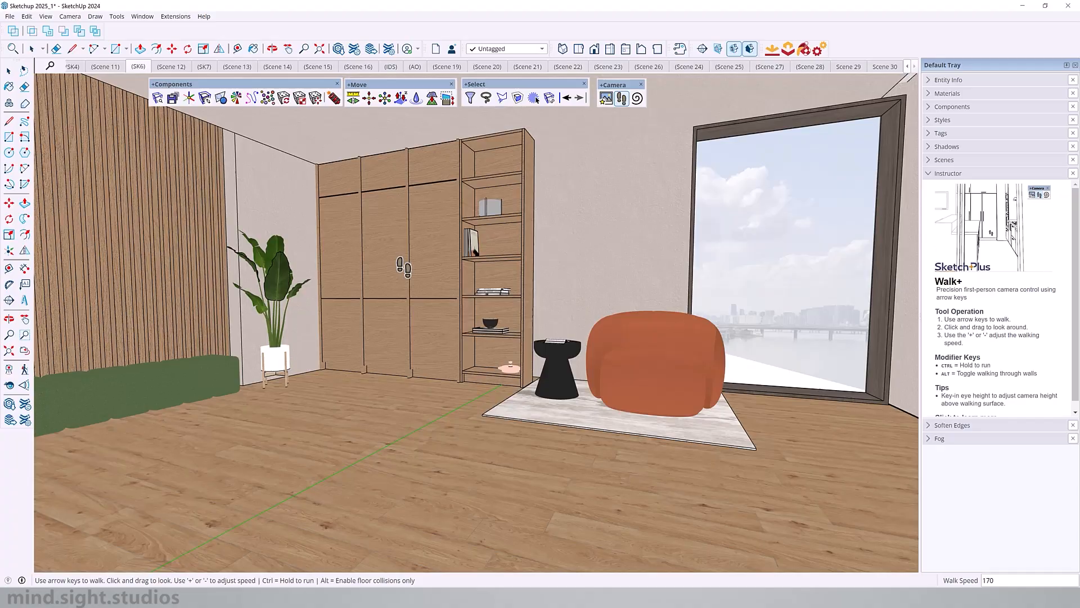
{"action": "key", "text": "Up"}
{"action": "left_click_drag", "start_coordinate": [404, 267], "coordinate": [266, 281]}
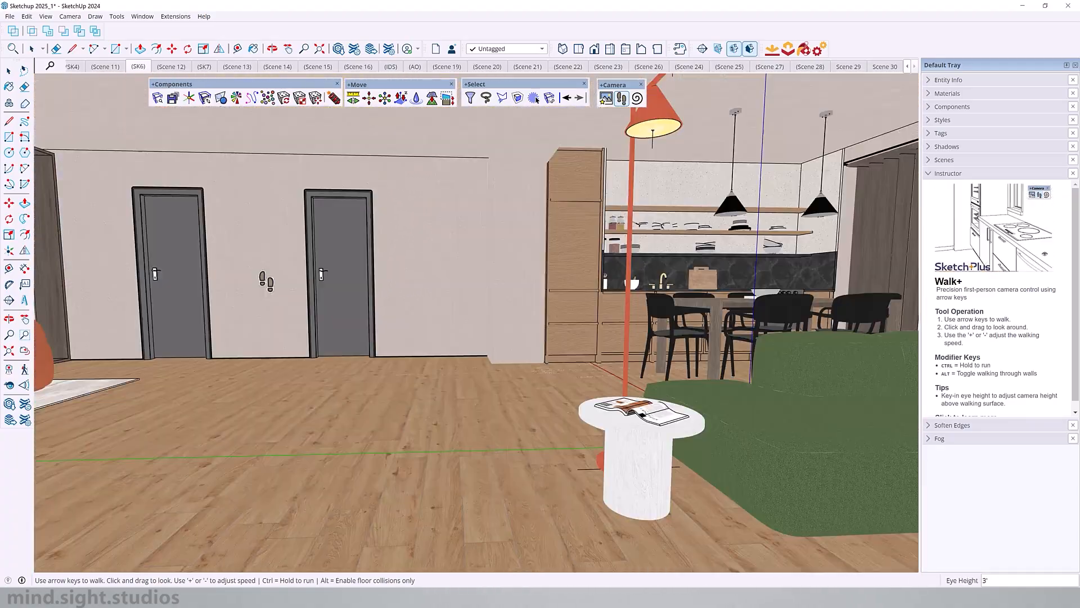
{"action": "left_click_drag", "start_coordinate": [383, 278], "coordinate": [608, 276]}
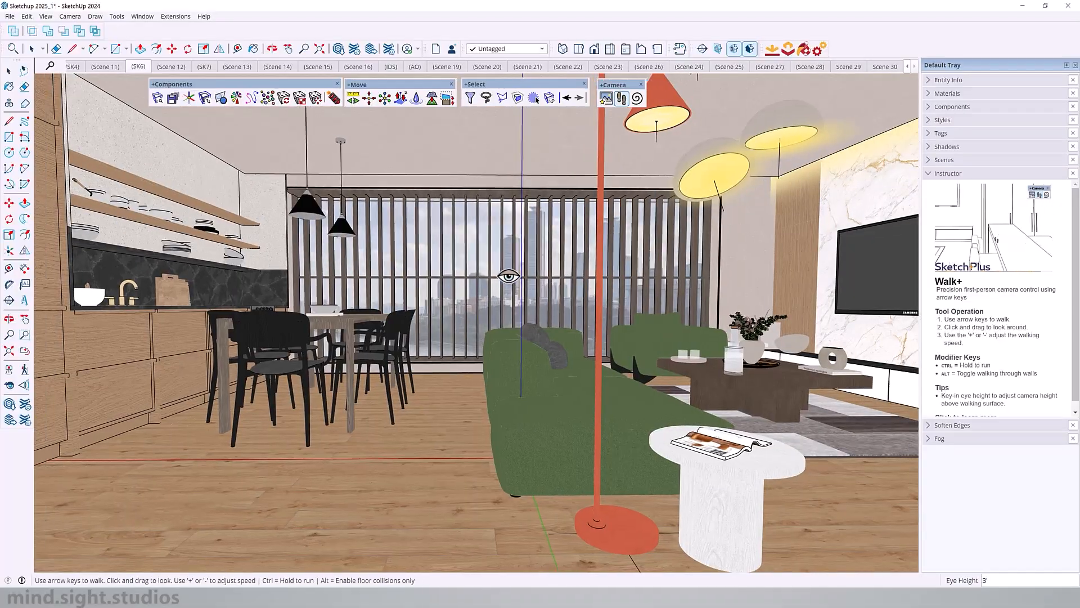
Step: Set the walk speed to 60 and walk past the sofa toward the coffee table and back toward the dining area
{"action": "left_click_drag", "start_coordinate": [508, 276], "coordinate": [556, 280]}
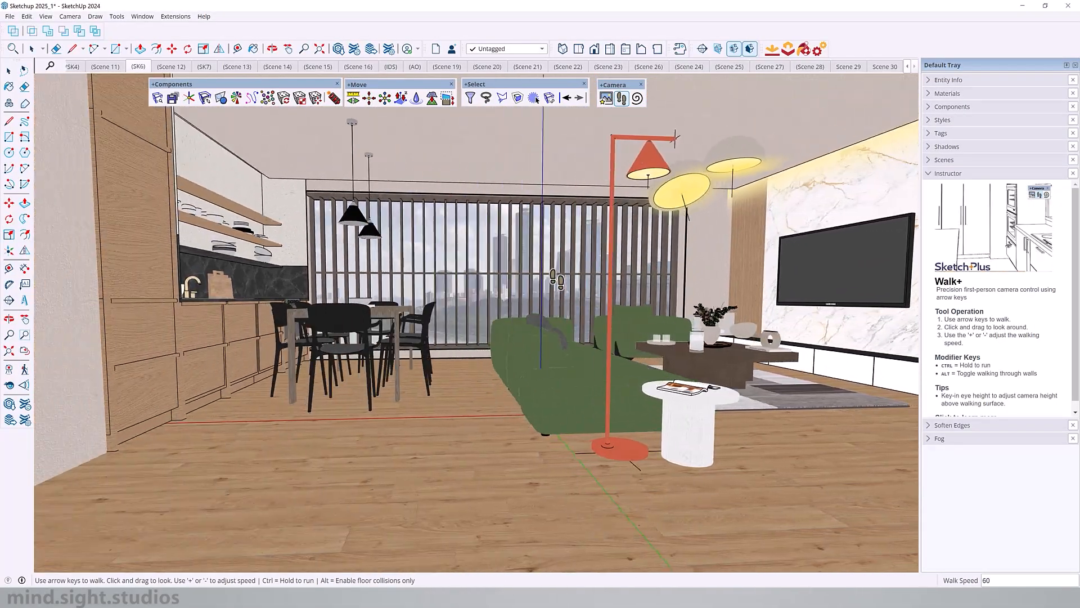
{"action": "key", "text": "Up"}
{"action": "key", "text": "Right"}
{"action": "key", "text": "Down"}
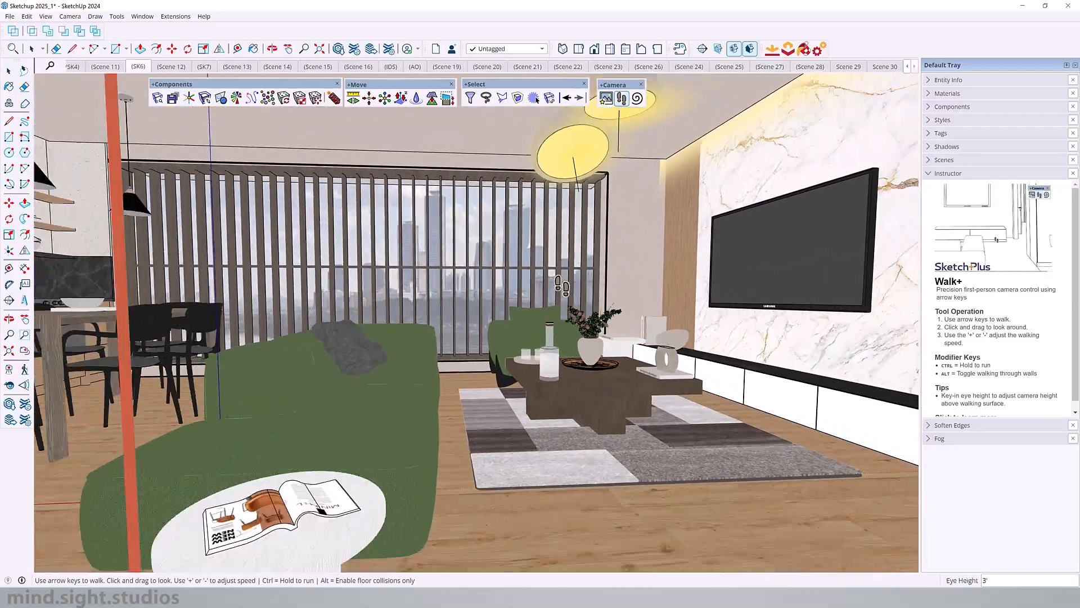
{"action": "key", "text": "Right"}
{"action": "key", "text": "Up"}
{"action": "key", "text": "Left"}
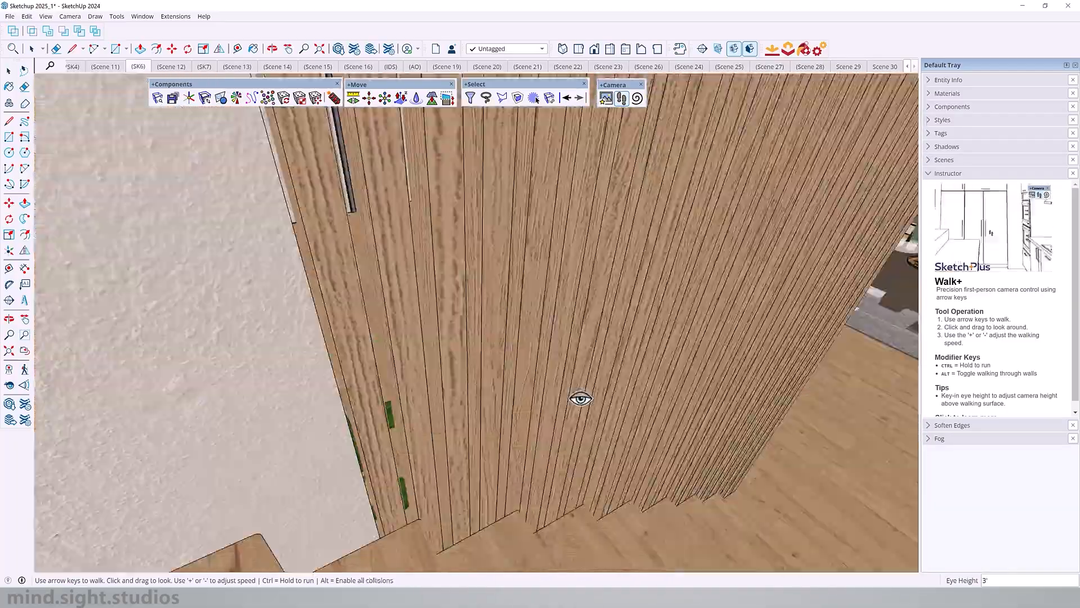
Step: Walk down the staircase into the living room with Walk+ and look around the room from a 5' eye height
{"action": "left_click_drag", "start_coordinate": [580, 399], "coordinate": [454, 416]}
{"action": "key", "text": "Up"}
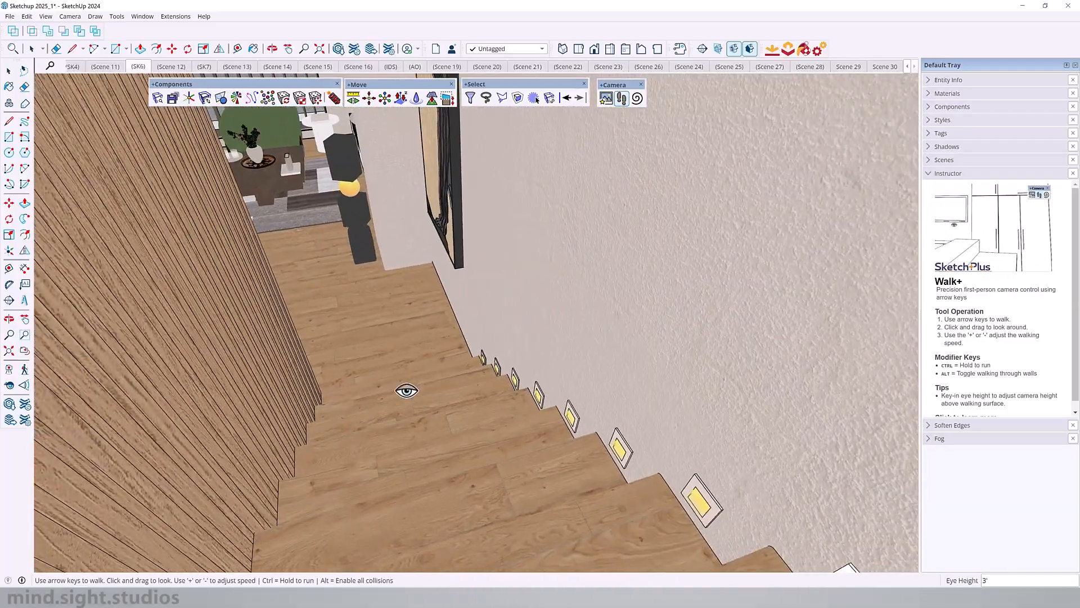
{"action": "key", "text": "Up"}
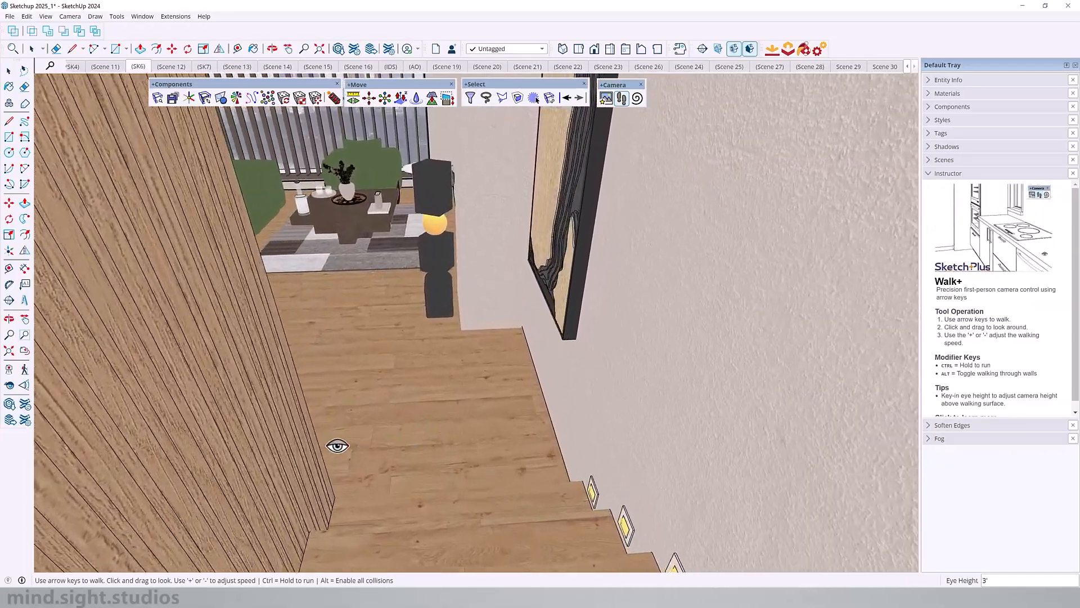
{"action": "key", "text": "Left"}
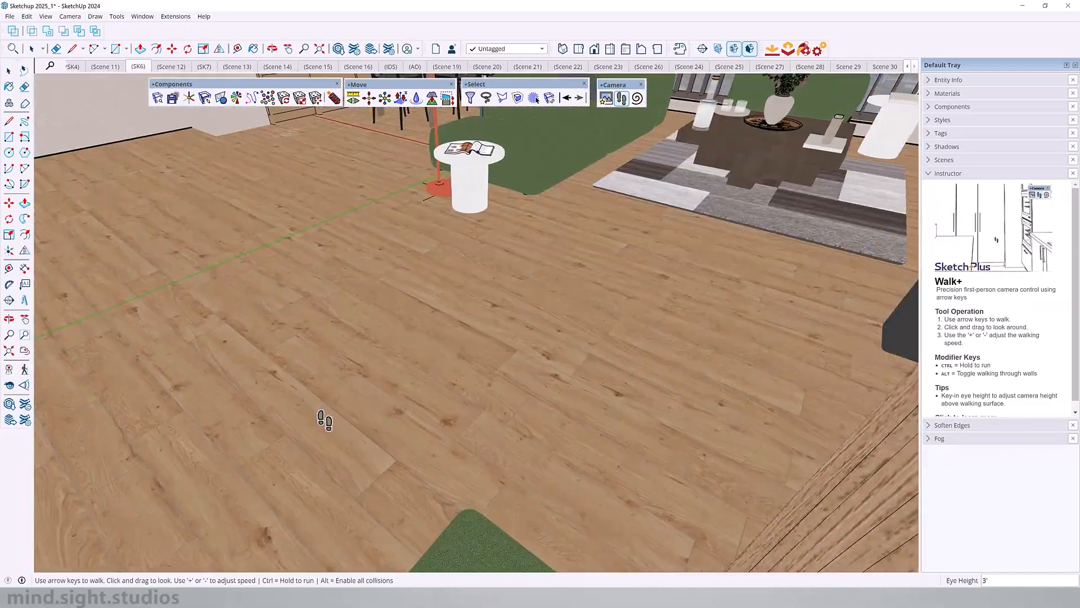
{"action": "left_click_drag", "start_coordinate": [323, 419], "coordinate": [544, 303]}
{"action": "key", "text": "Up"}
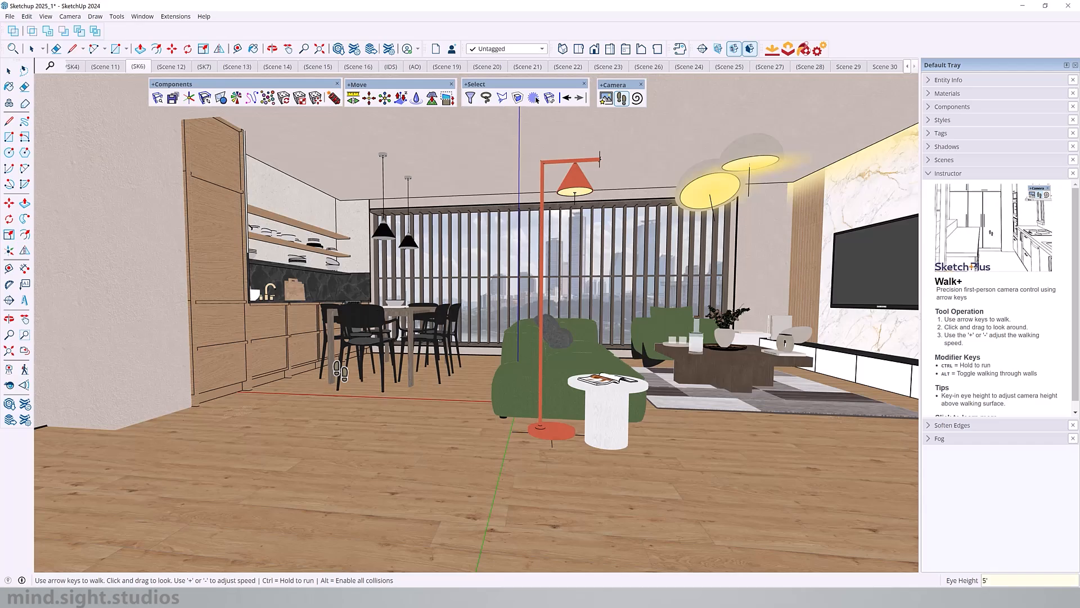
{"action": "left_click_drag", "start_coordinate": [470, 319], "coordinate": [625, 288]}
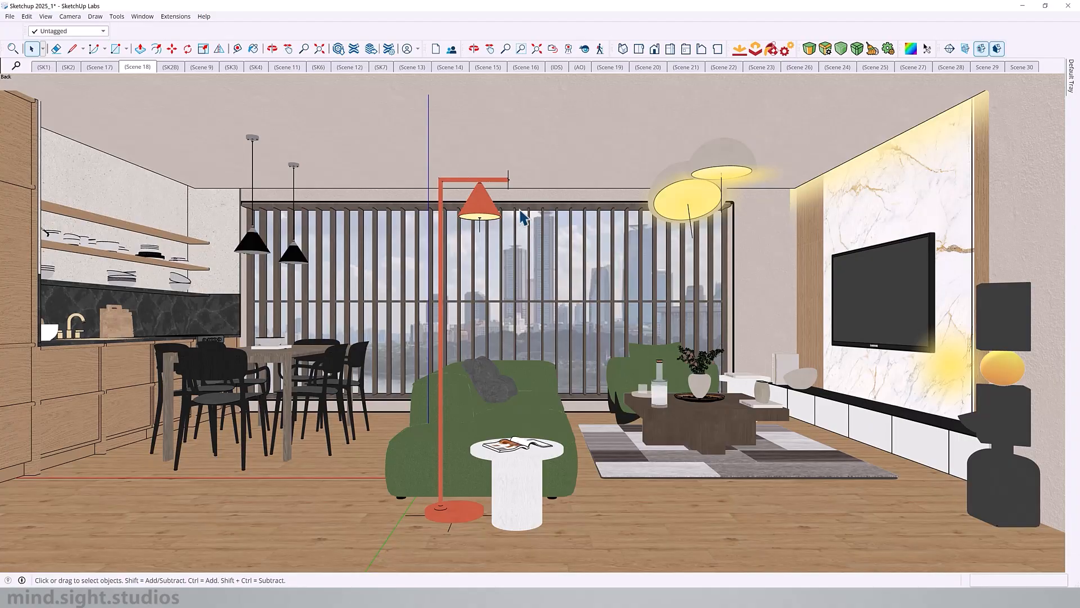
Step: Examine the file types offered when saving the model under a new name, and dismiss the dialog without saving
{"action": "left_click", "coordinate": [9, 18]}
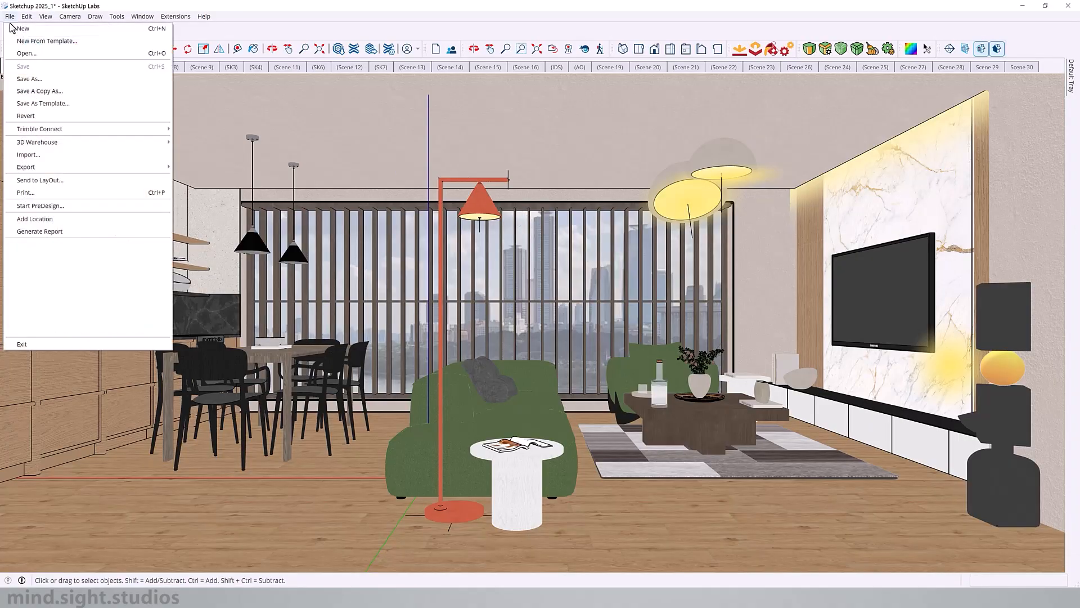
{"action": "left_click", "coordinate": [54, 79]}
{"action": "left_click", "coordinate": [286, 426]}
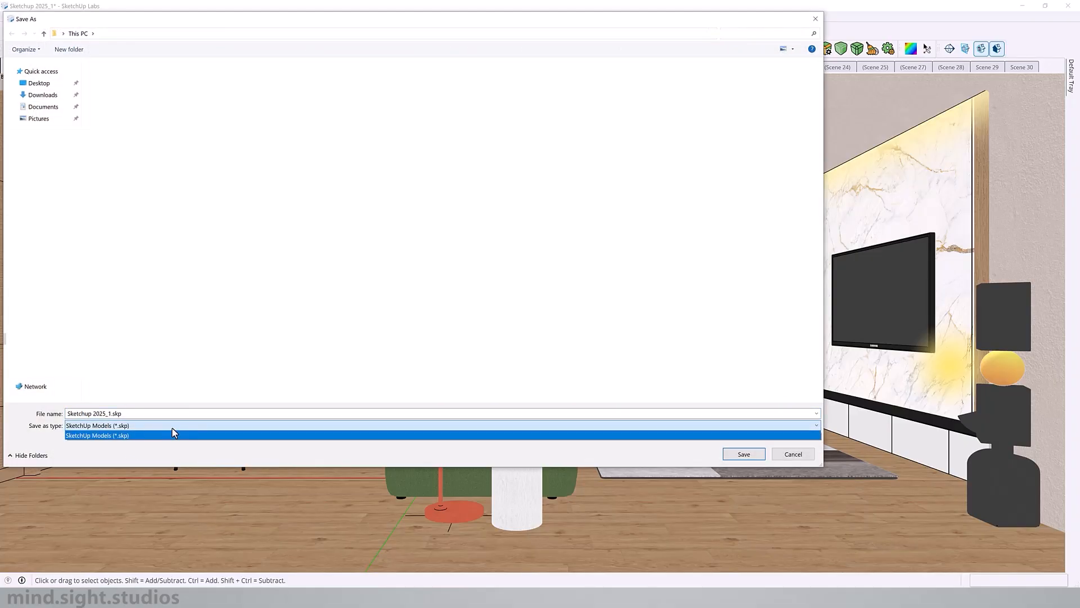
{"action": "left_click", "coordinate": [787, 460]}
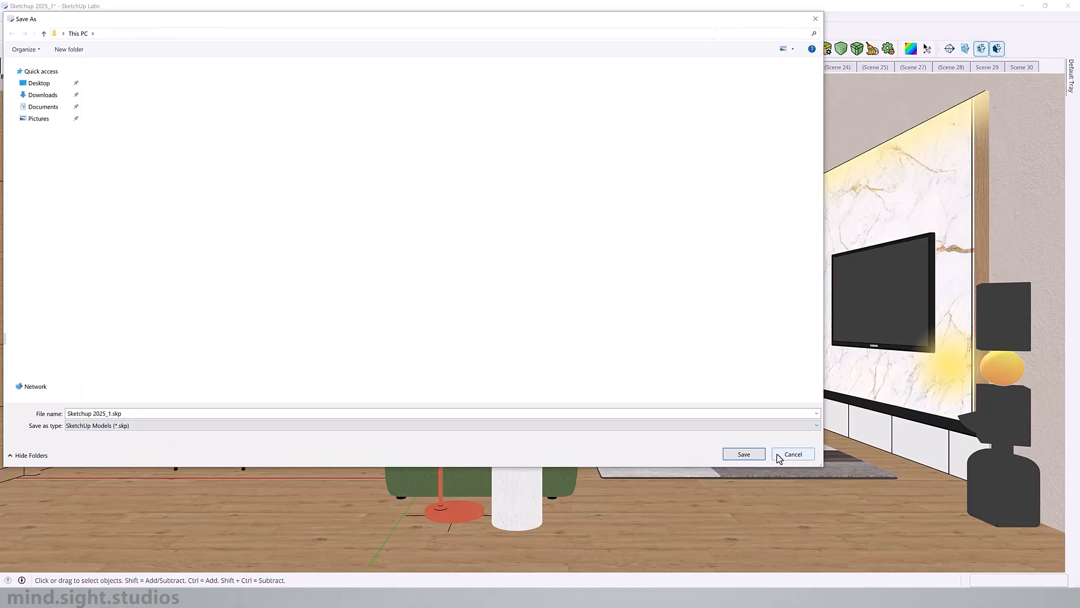
{"action": "left_click", "coordinate": [792, 454]}
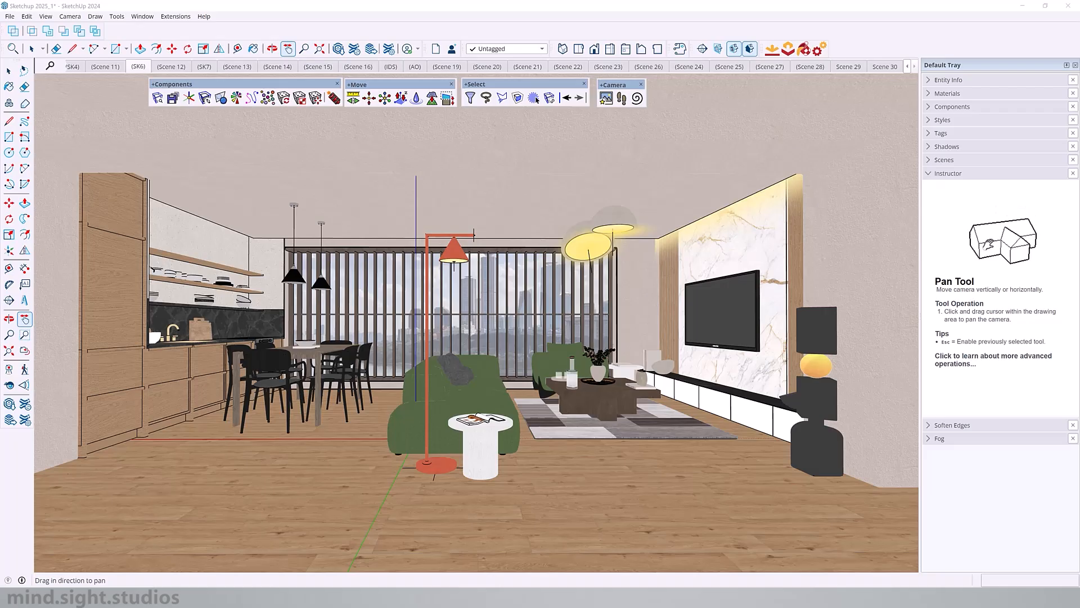
Step: Select the green sofa, the black sculptural floor lamp and the coffee table together
{"action": "key", "text": "space"}
{"action": "left_click", "coordinate": [476, 392]}
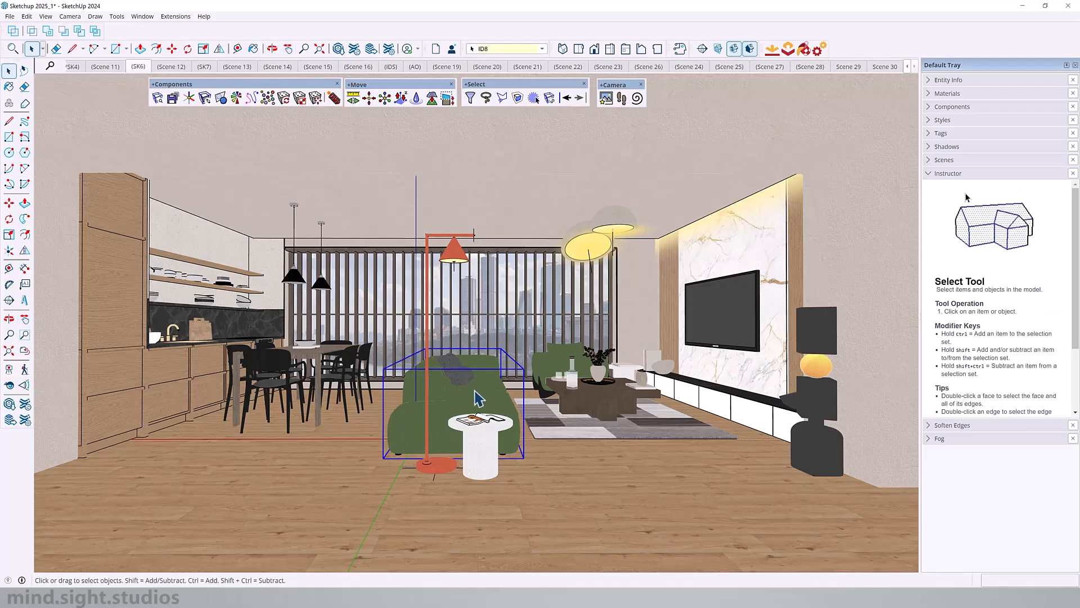
{"action": "left_click", "coordinate": [839, 335], "text": "ctrl"}
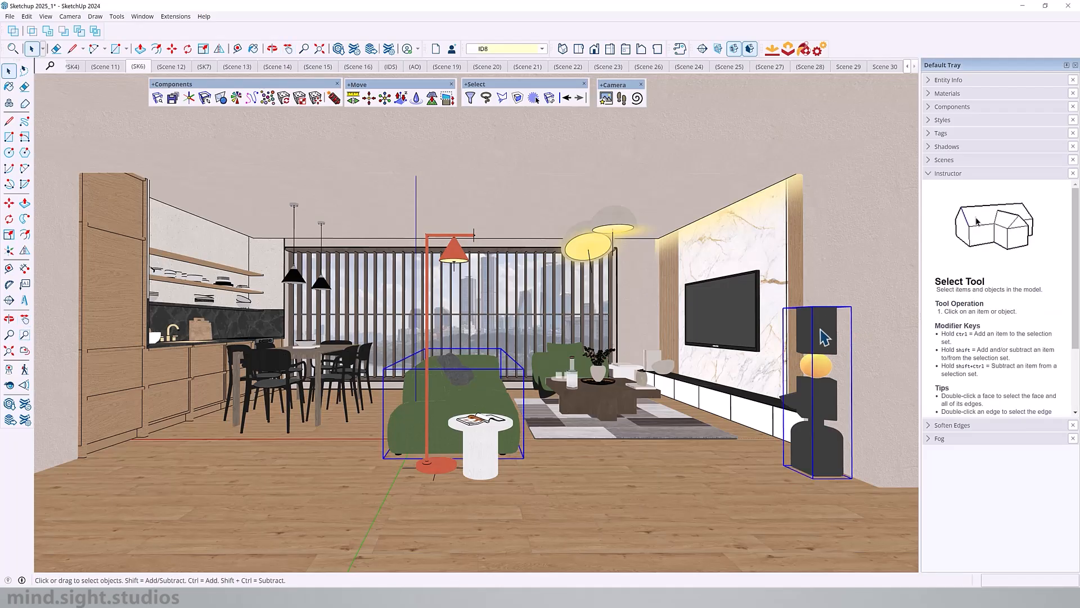
{"action": "left_click", "coordinate": [606, 399], "text": "ctrl"}
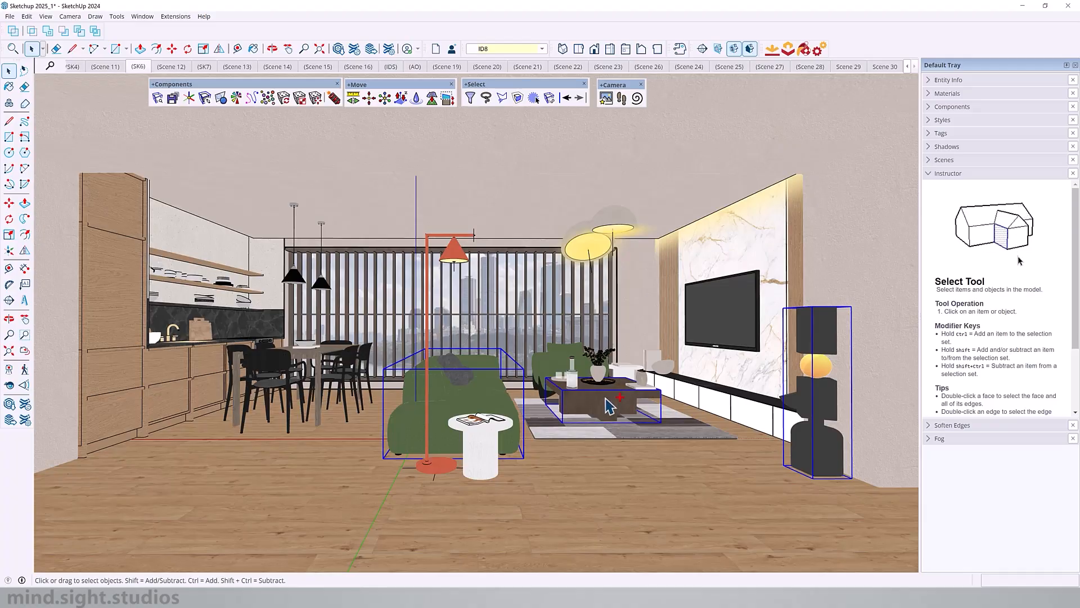
Step: Open the save options for the selected sofa component and review the SketchUp versions it can be saved as
{"action": "left_click", "coordinate": [172, 98]}
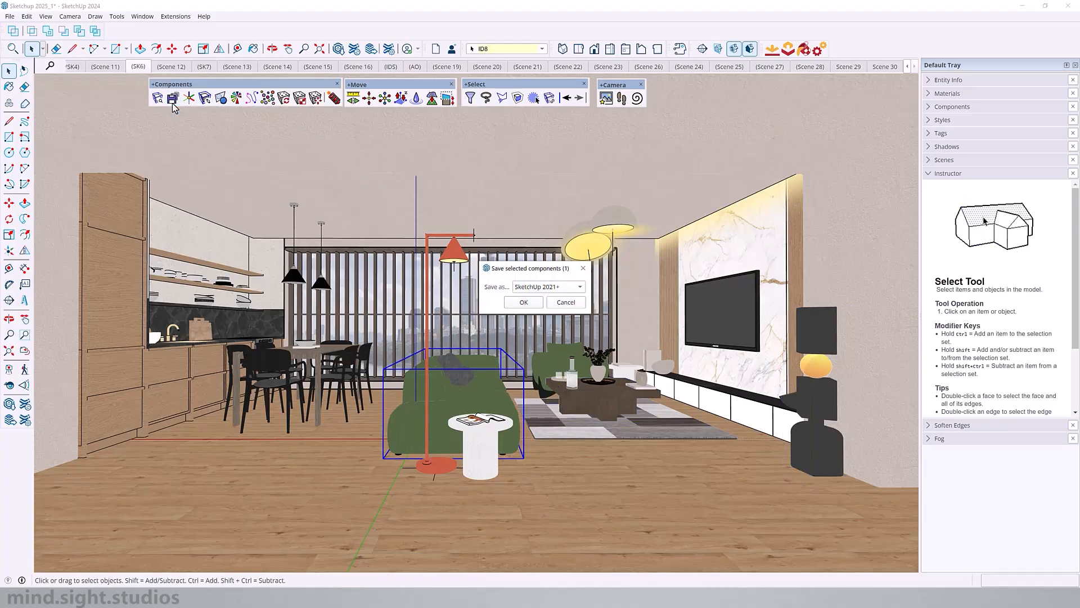
{"action": "left_click", "coordinate": [559, 287]}
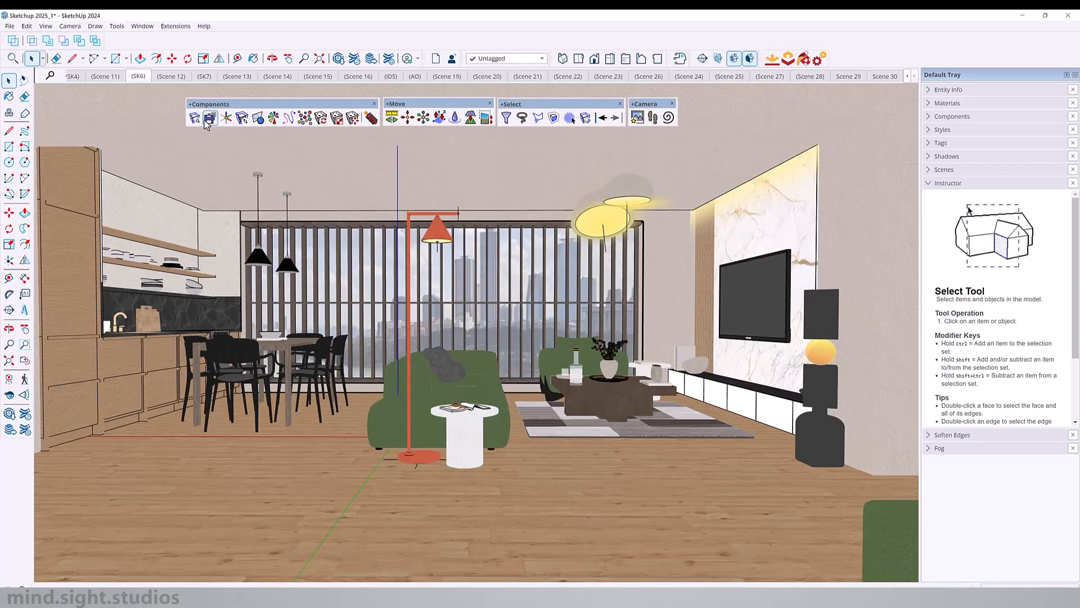
{"action": "left_click", "coordinate": [209, 118]}
{"action": "left_click", "coordinate": [557, 296]}
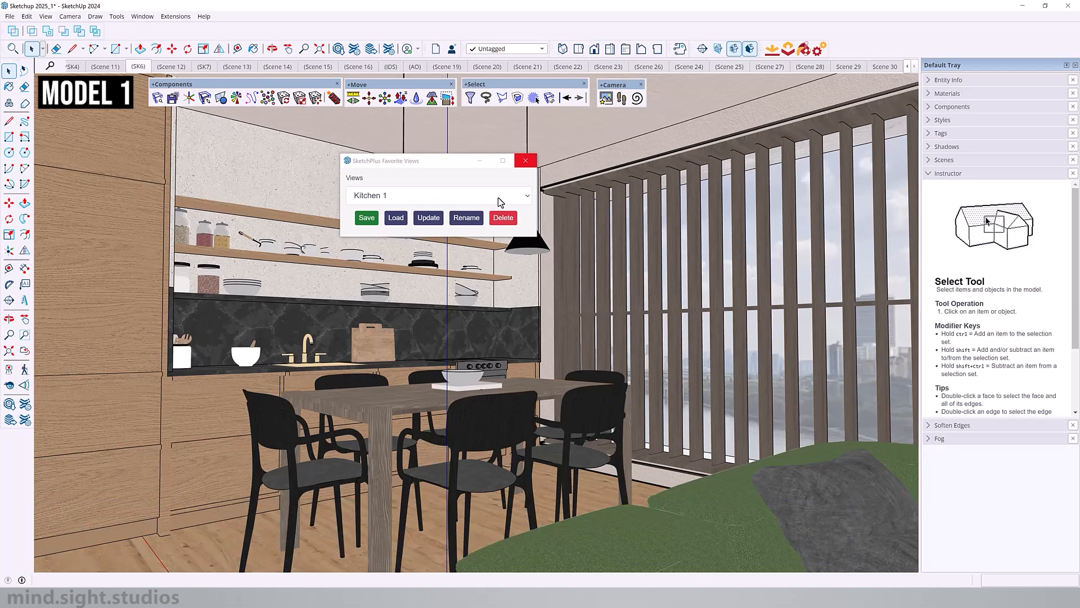
Step: Reopen Favorite Views in the first model, load the Living Room 2 view, and move the dialog aside
{"action": "left_click", "coordinate": [526, 160]}
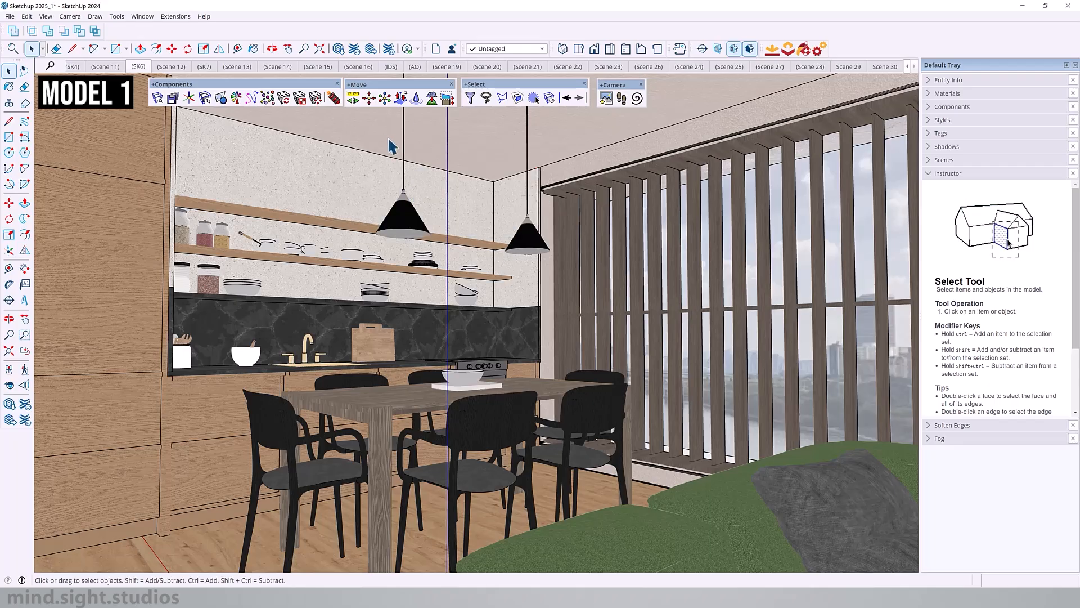
{"action": "left_click", "coordinate": [606, 98]}
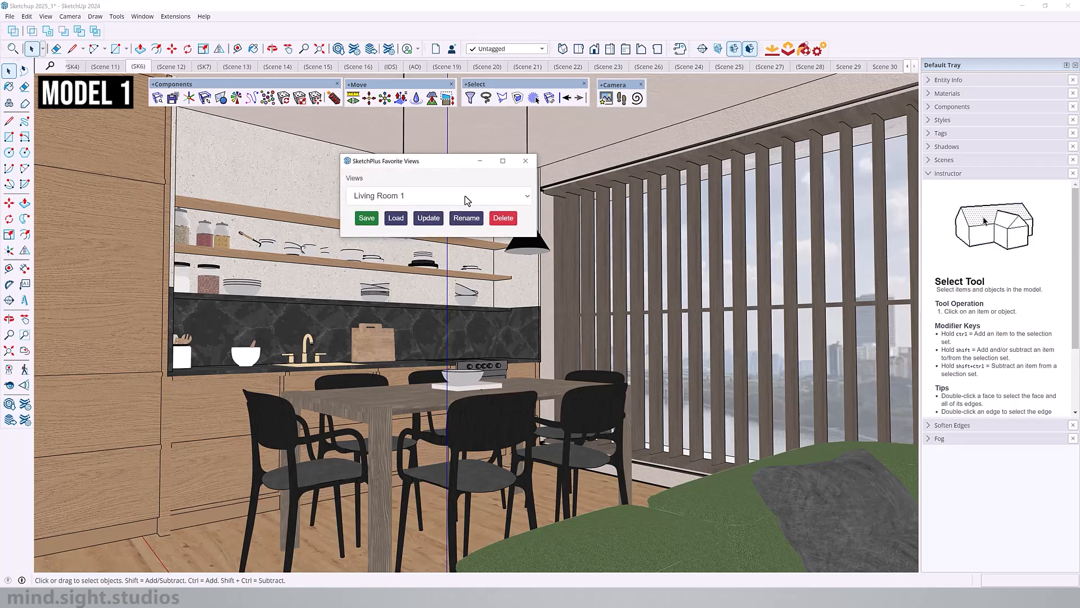
{"action": "left_click", "coordinate": [464, 194]}
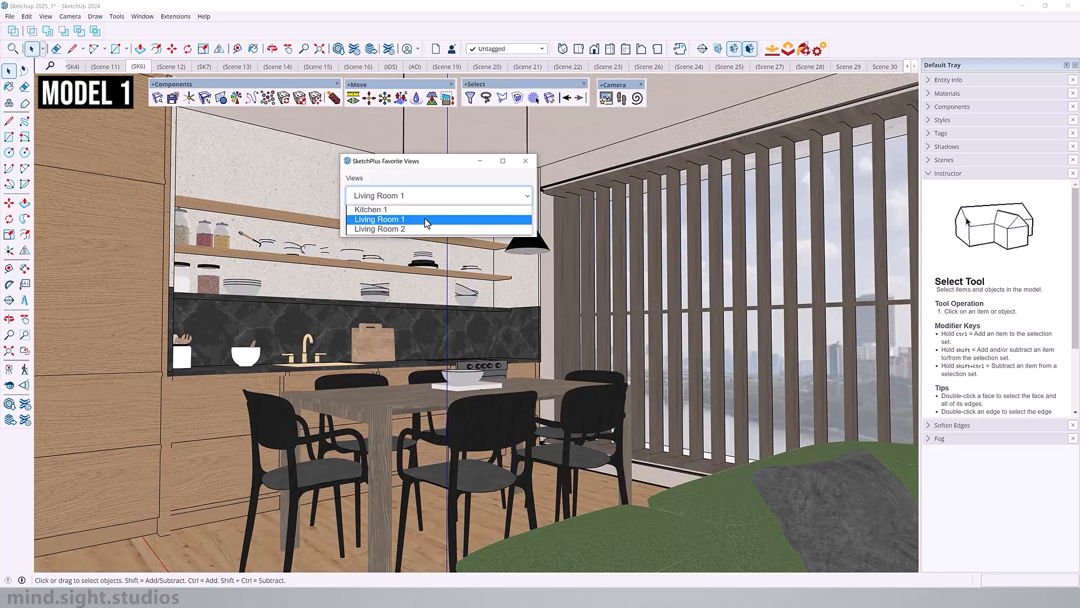
{"action": "left_click", "coordinate": [397, 229]}
{"action": "left_click", "coordinate": [395, 218]}
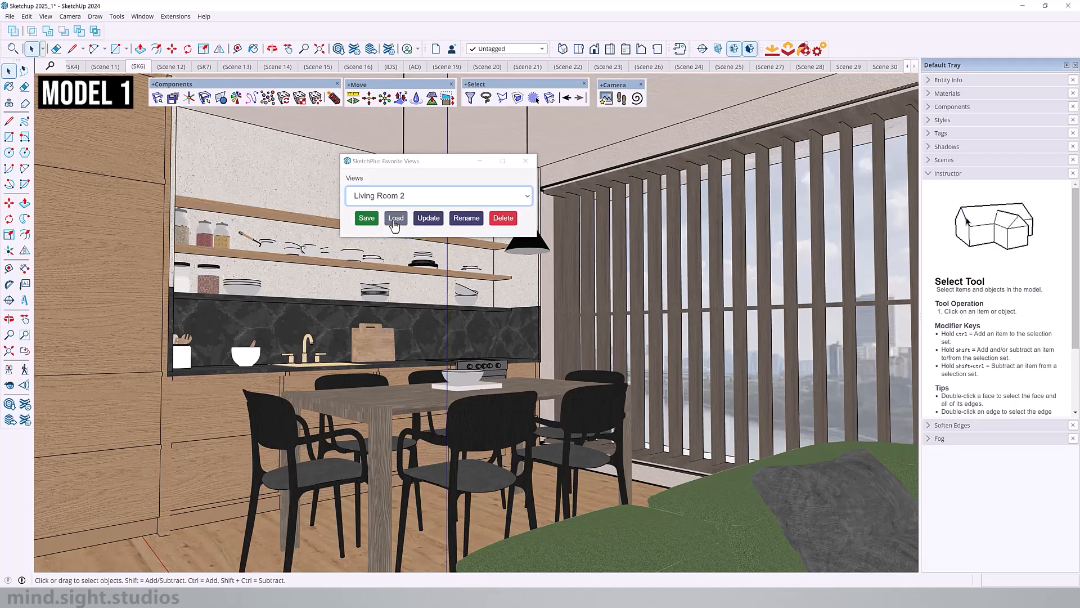
{"action": "left_click_drag", "start_coordinate": [405, 161], "coordinate": [720, 158]}
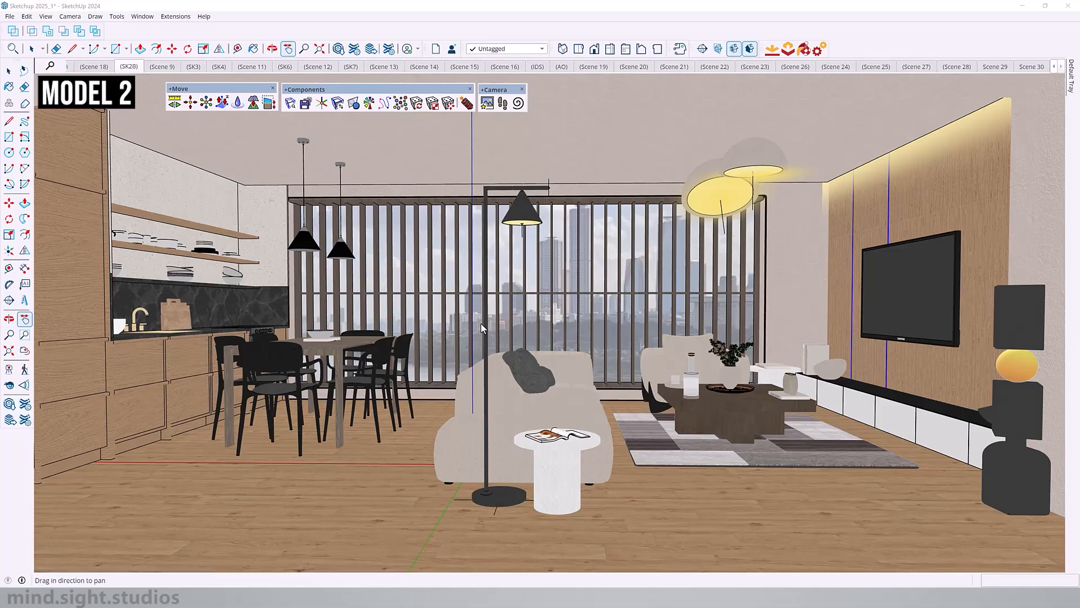
Step: Select the black floor lamp beside the beige sofa in the second model
{"action": "key", "text": "space"}
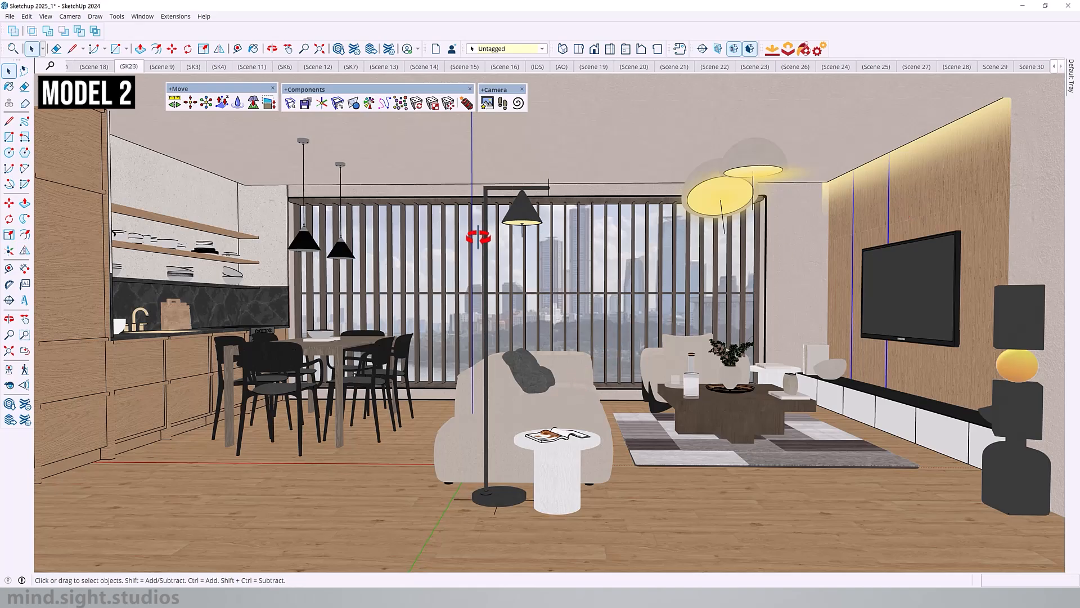
{"action": "left_click", "coordinate": [533, 222]}
{"action": "mouse_move", "coordinate": [534, 222]}
{"action": "middle_mouse_down"}
{"action": "mouse_move", "coordinate": [576, 222]}
{"action": "mouse_move", "coordinate": [553, 222]}
{"action": "middle_mouse_up"}
{"action": "scroll", "coordinate": [666, 231], "scroll_direction": "down", "scroll_amount": 1}
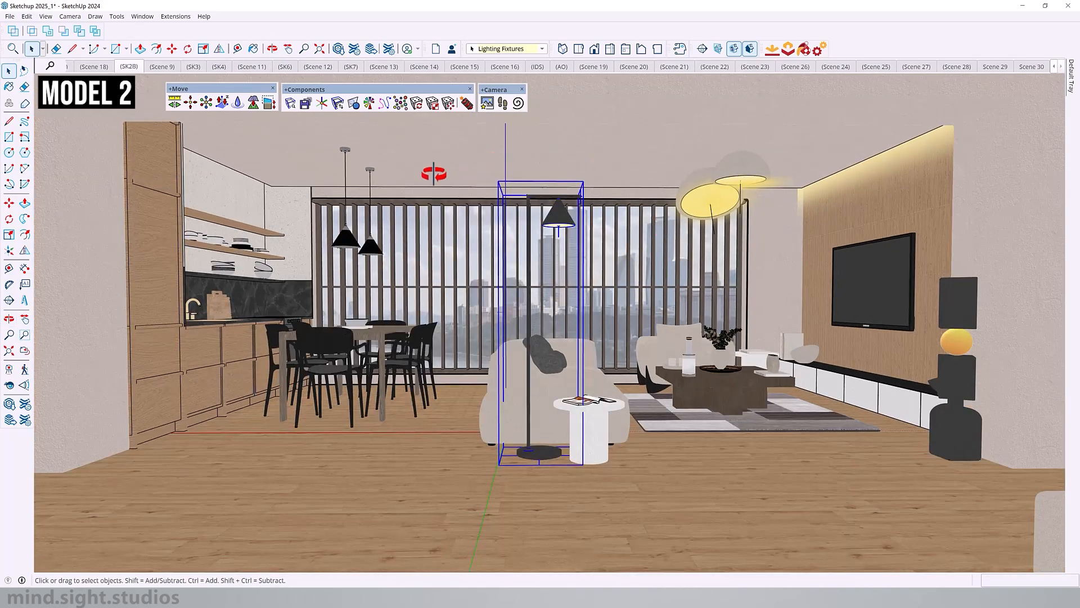
Step: Open Favorite Views in the second model and load the Living Room 1 view, followed by Living Room 2
{"action": "left_click", "coordinate": [485, 104]}
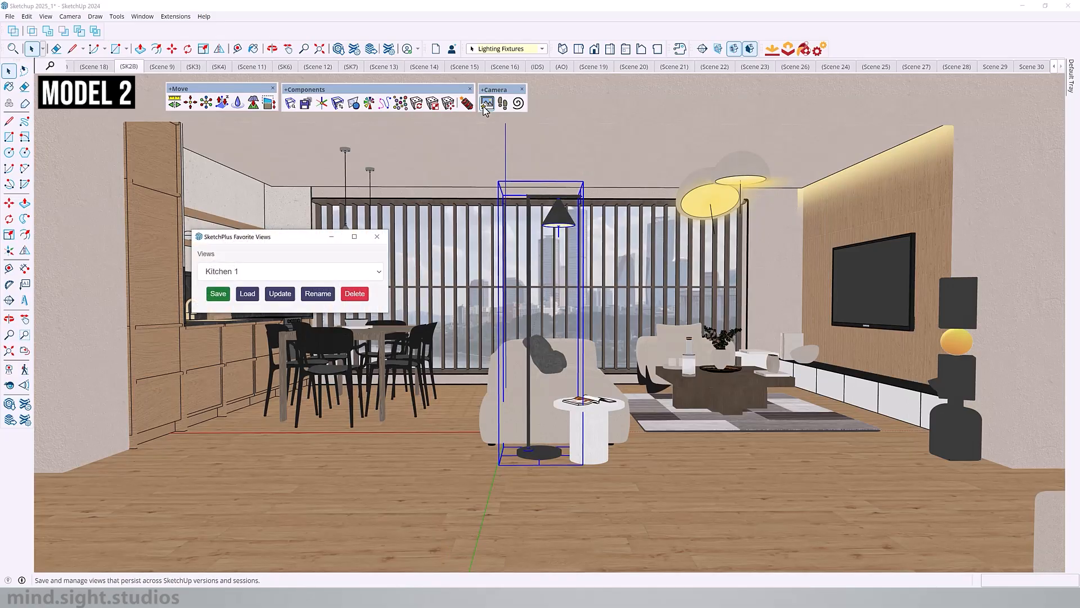
{"action": "left_click", "coordinate": [350, 272]}
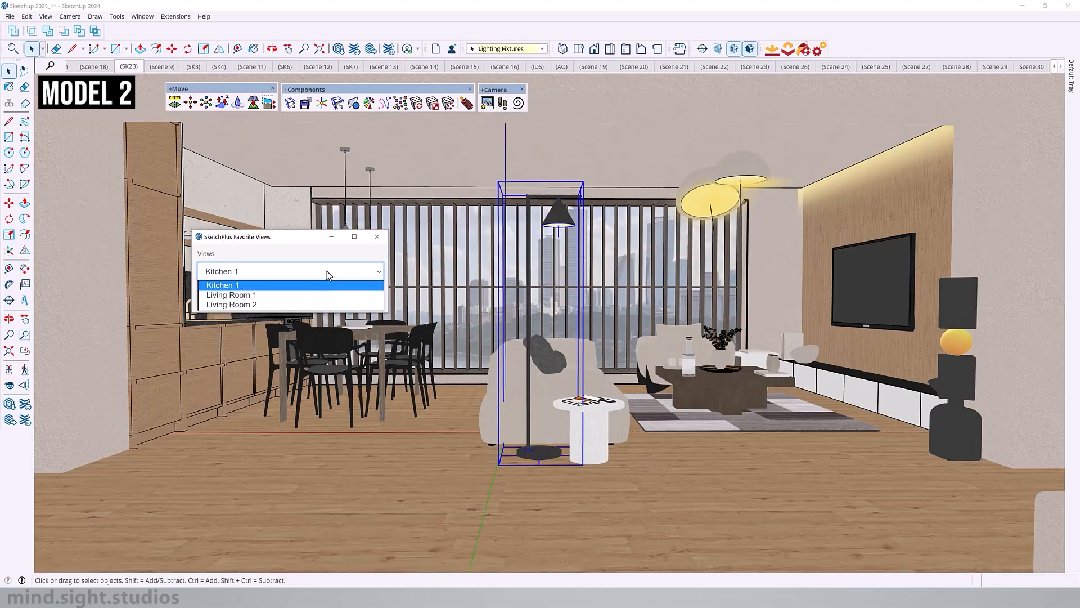
{"action": "left_click", "coordinate": [313, 295]}
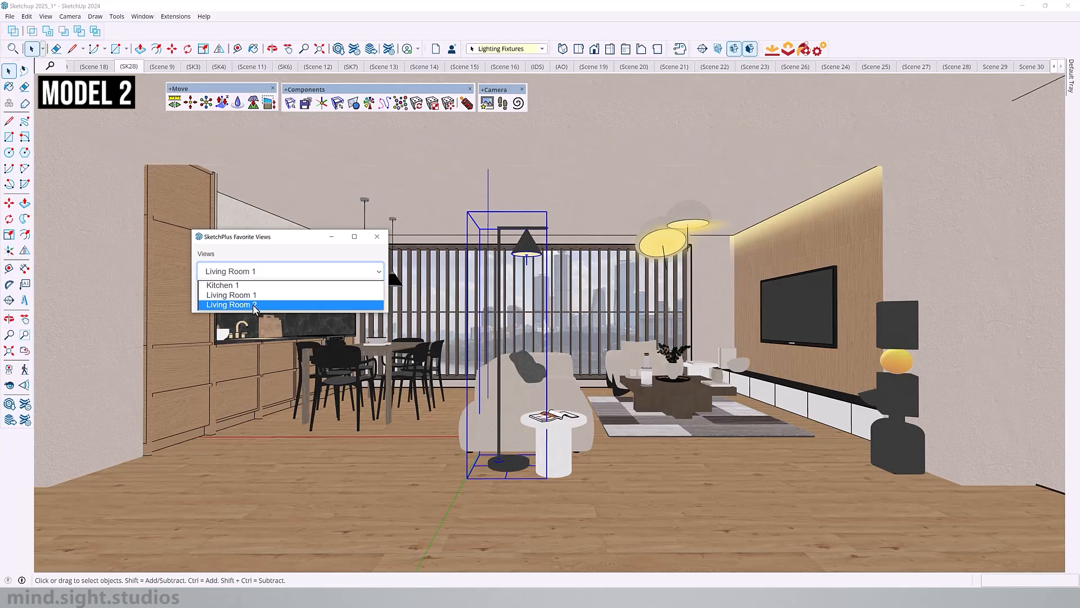
{"action": "left_click", "coordinate": [254, 304]}
{"action": "left_click", "coordinate": [251, 301]}
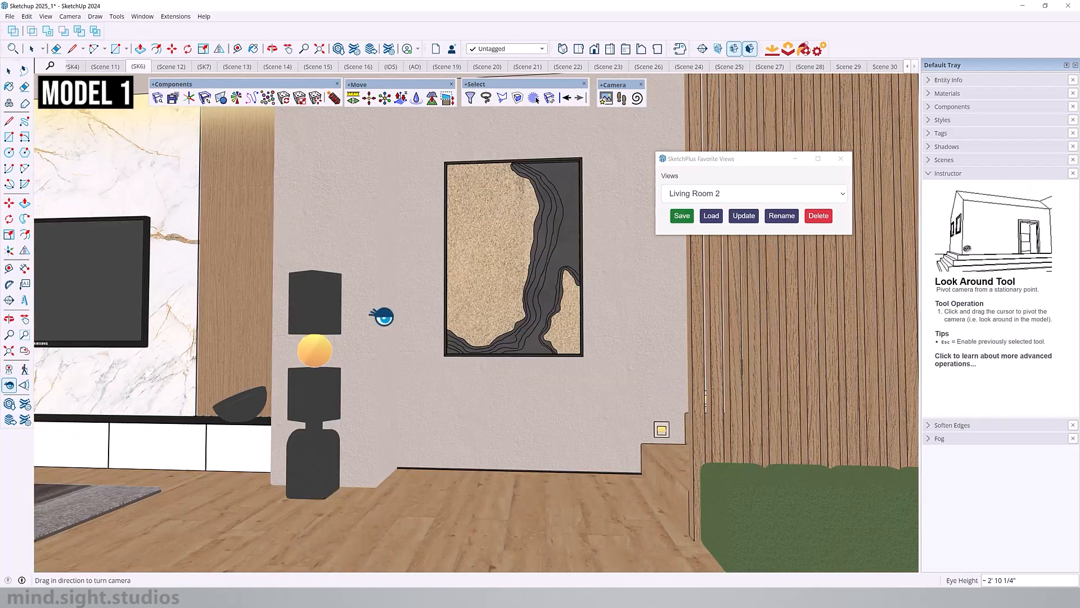
Step: Turn the first model's camera toward the stairs and green bench, and save it as a favorite view named Stairs
{"action": "left_click_drag", "start_coordinate": [373, 313], "coordinate": [475, 306]}
{"action": "mouse_move", "coordinate": [474, 306]}
{"action": "middle_mouse_down"}
{"action": "mouse_move", "coordinate": [548, 308]}
{"action": "mouse_move", "coordinate": [489, 306]}
{"action": "middle_mouse_up"}
{"action": "left_click_drag", "start_coordinate": [489, 306], "coordinate": [554, 220]}
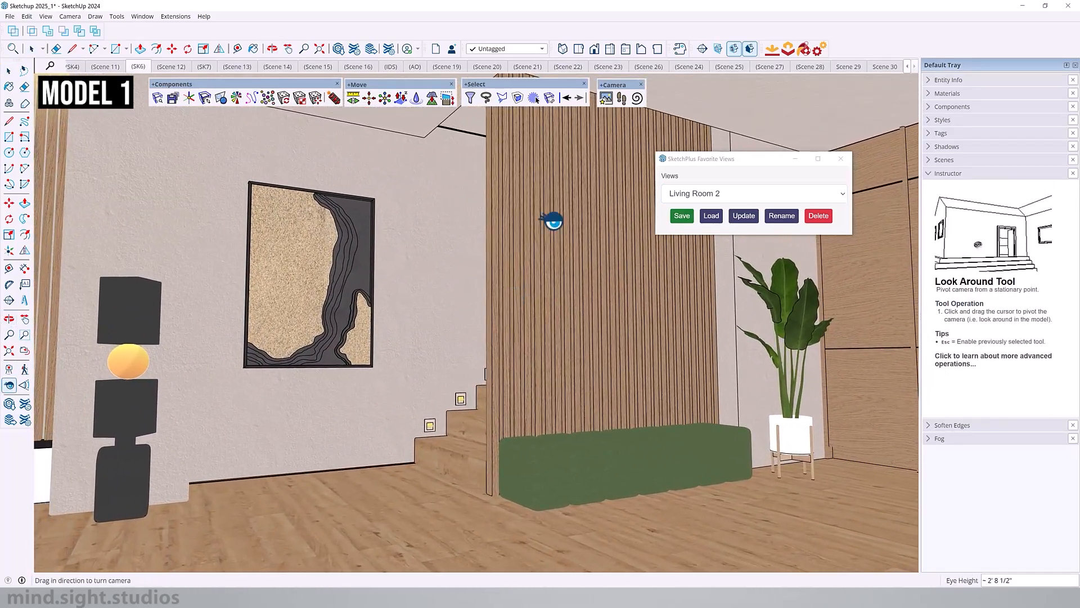
{"action": "left_click", "coordinate": [681, 216]}
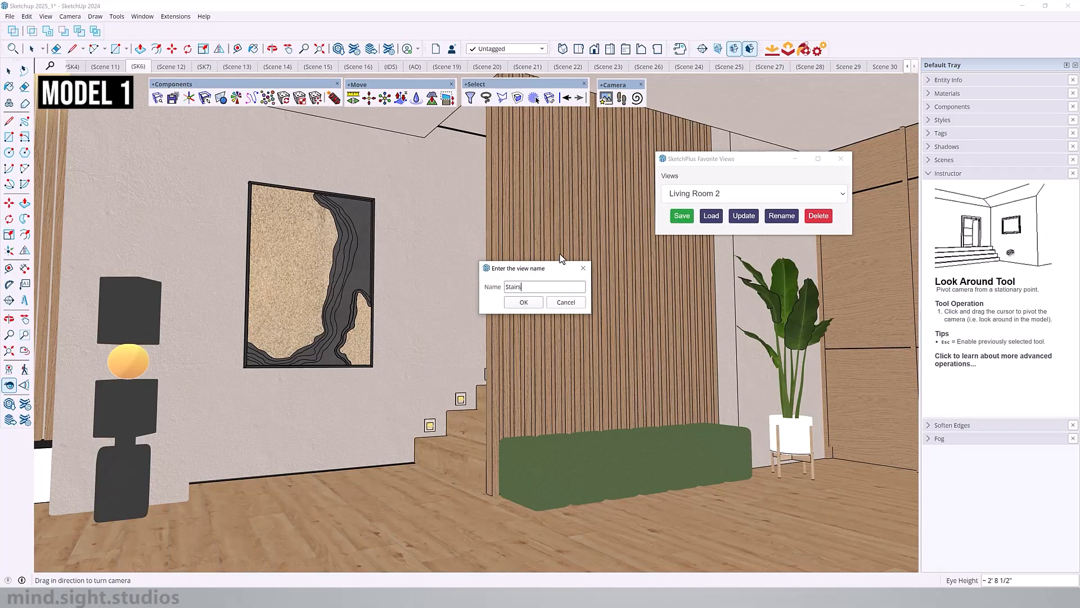
{"action": "key", "text": "Return"}
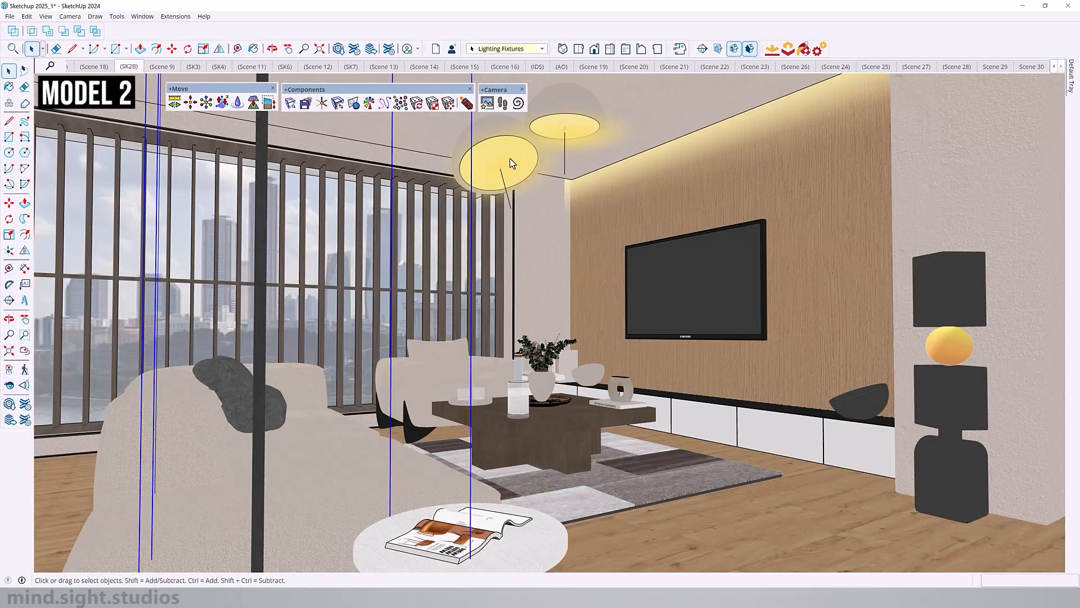
Step: Reopen Favorite Views in the second model and load the Stairs view
{"action": "left_click", "coordinate": [491, 105]}
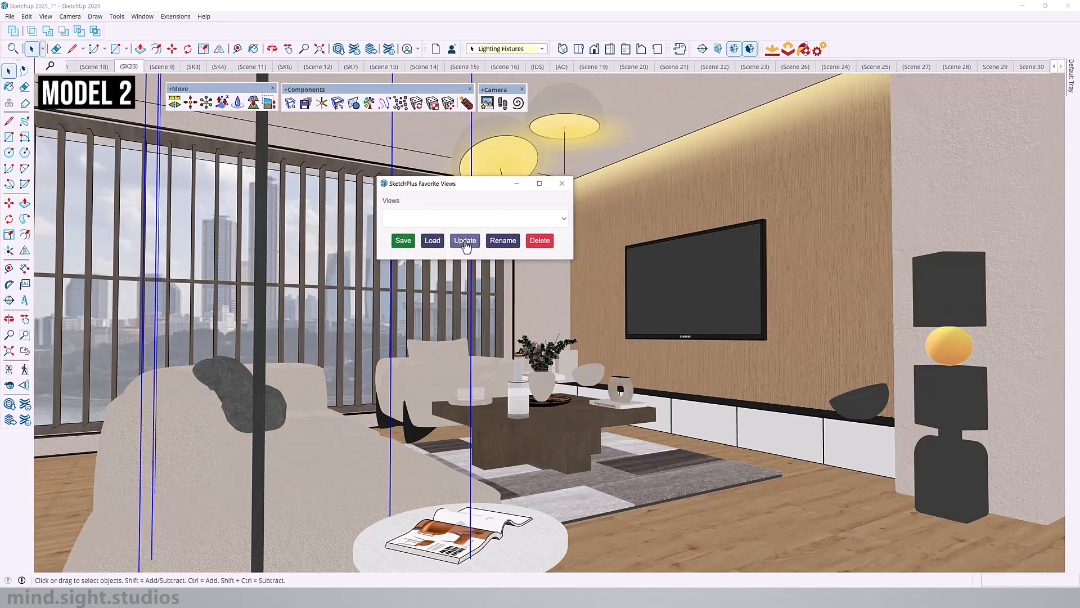
{"action": "left_click", "coordinate": [472, 218]}
{"action": "left_click", "coordinate": [438, 262]}
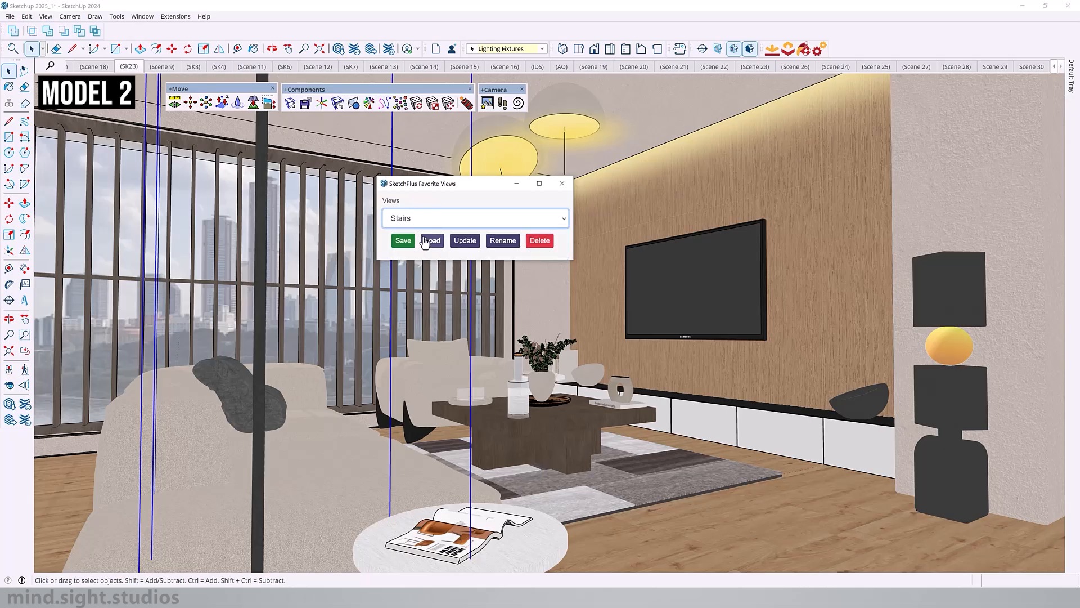
{"action": "left_click", "coordinate": [429, 241]}
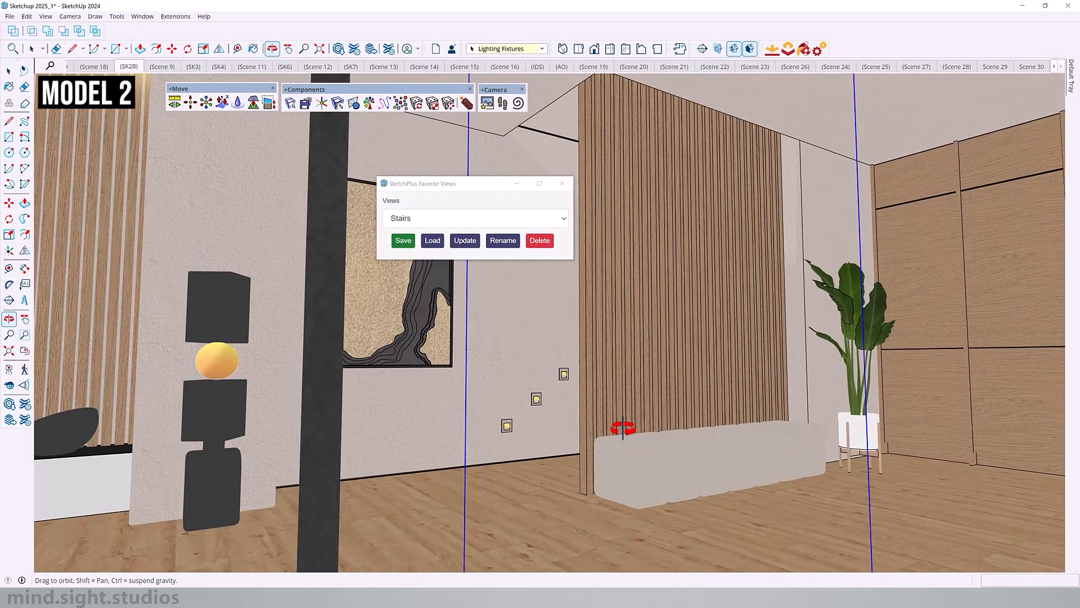
Step: Turn on the display of hidden objects in the second model to reach the hidden staircase beside the slatted wall
{"action": "left_click", "coordinate": [709, 395]}
{"action": "left_click", "coordinate": [45, 17]}
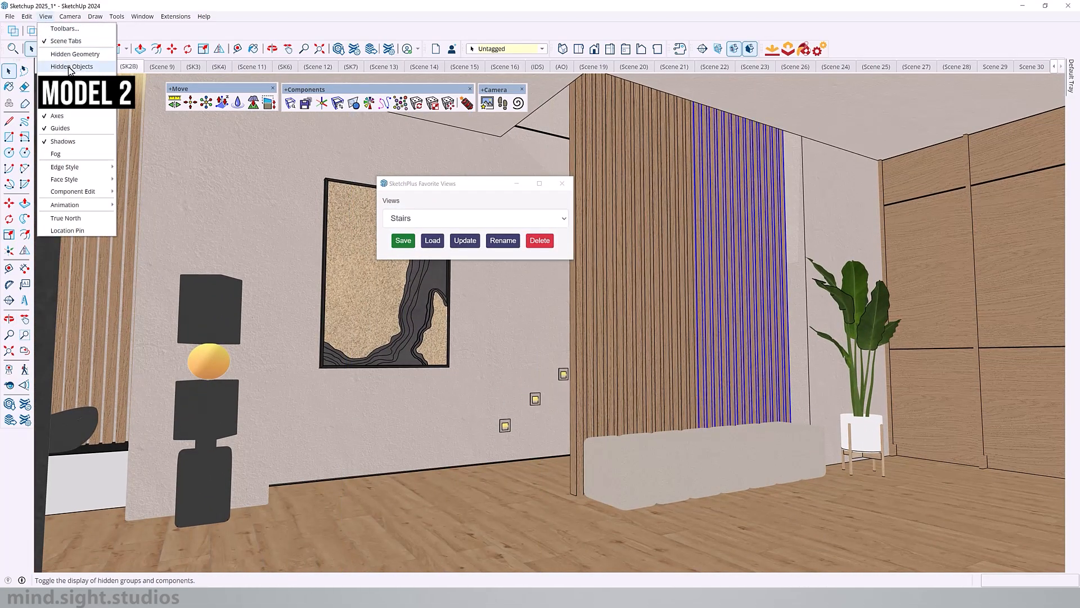
{"action": "left_click", "coordinate": [68, 65]}
{"action": "right_click", "coordinate": [550, 424]}
{"action": "left_click", "coordinate": [574, 178]}
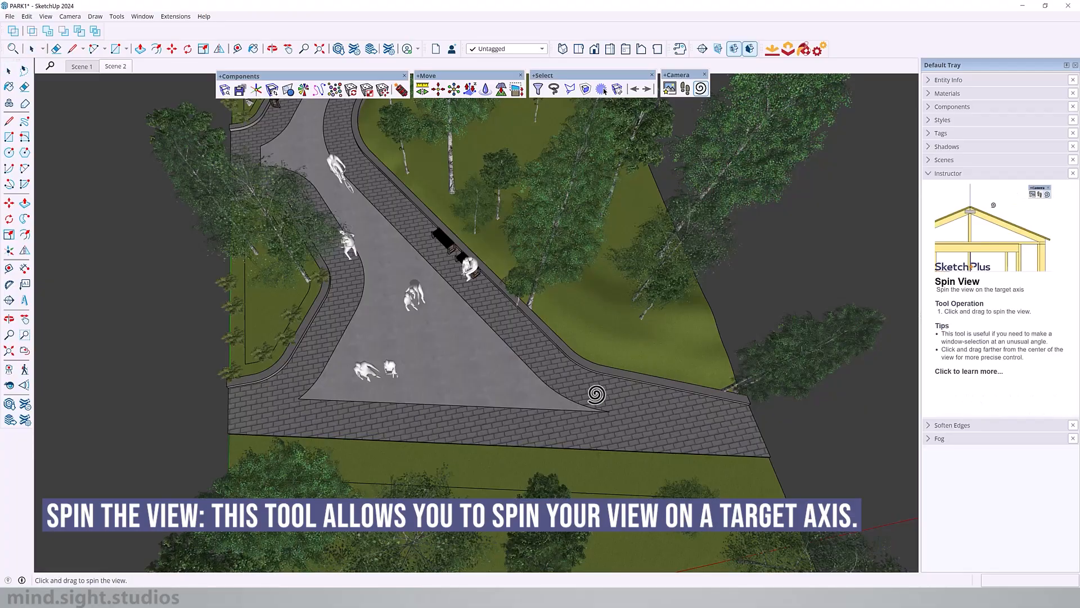
Step: Spin the park view and trim the plaza's tapered tip in the paving group with a line to the outer edge, erasing leftover edges
{"action": "left_click_drag", "start_coordinate": [624, 391], "coordinate": [352, 321]}
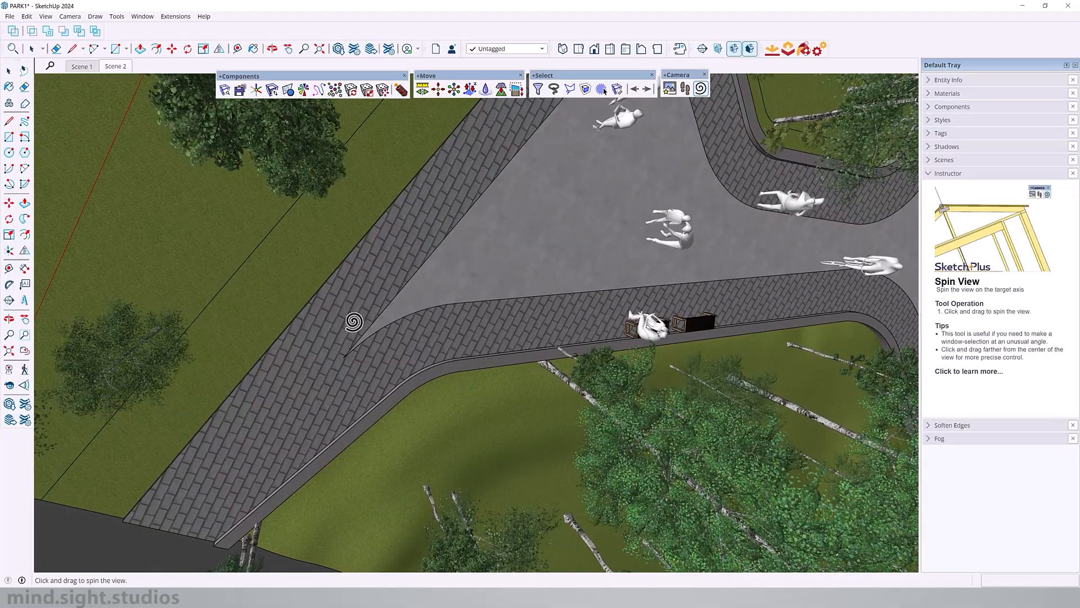
{"action": "key", "text": "space"}
{"action": "triple_click", "coordinate": [408, 332]}
{"action": "key", "text": "l"}
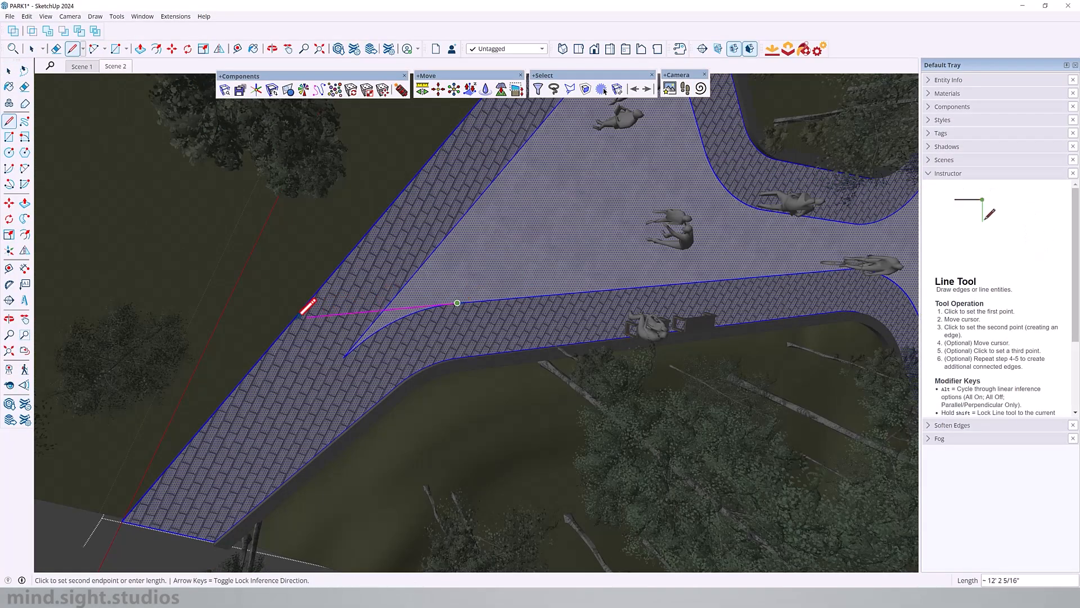
{"action": "left_click", "coordinate": [284, 318]}
{"action": "key", "text": "e"}
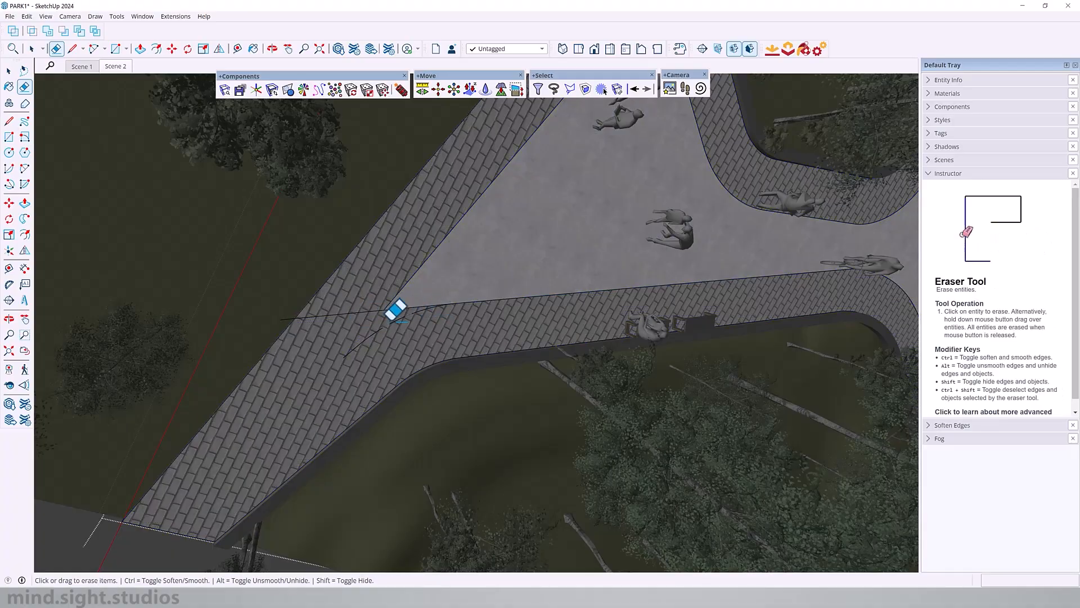
{"action": "left_click", "coordinate": [391, 320]}
Step: Spin the view around the plaza's opposite corner and draw a line from its tip across the paving strip to the lawn edge
{"action": "scroll", "coordinate": [391, 322], "scroll_direction": "up", "scroll_amount": 3}
{"action": "scroll", "coordinate": [453, 295], "scroll_direction": "up", "scroll_amount": 2}
{"action": "scroll", "coordinate": [484, 282], "scroll_direction": "down", "scroll_amount": 3}
{"action": "middle_click_drag", "start_coordinate": [608, 149], "coordinate": [477, 265], "text": "shift"}
{"action": "key", "text": "v"}
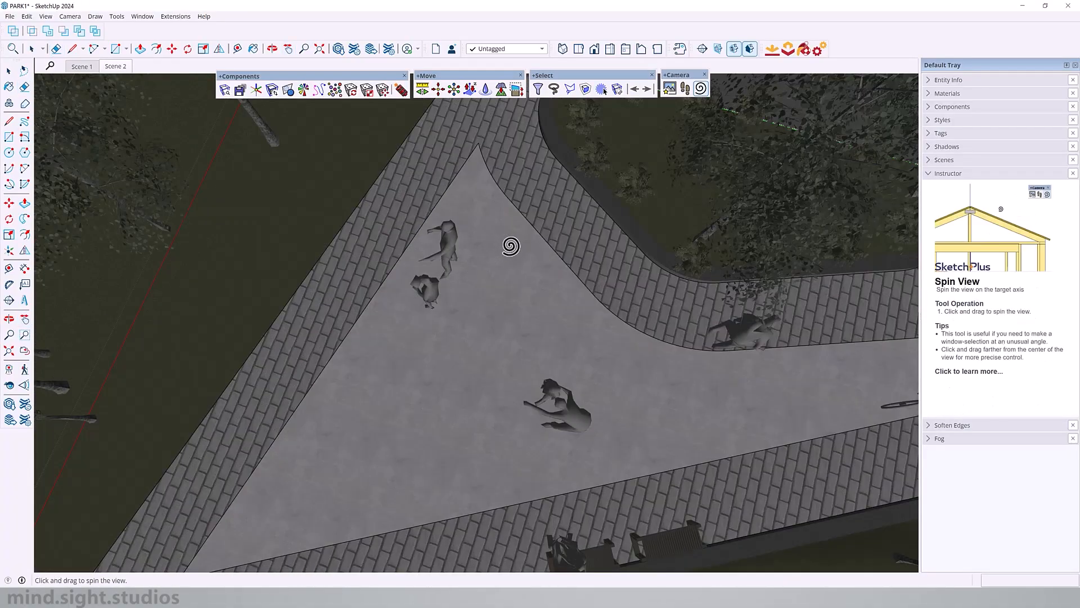
{"action": "left_click_drag", "start_coordinate": [511, 245], "coordinate": [370, 350]}
{"action": "key", "text": "l"}
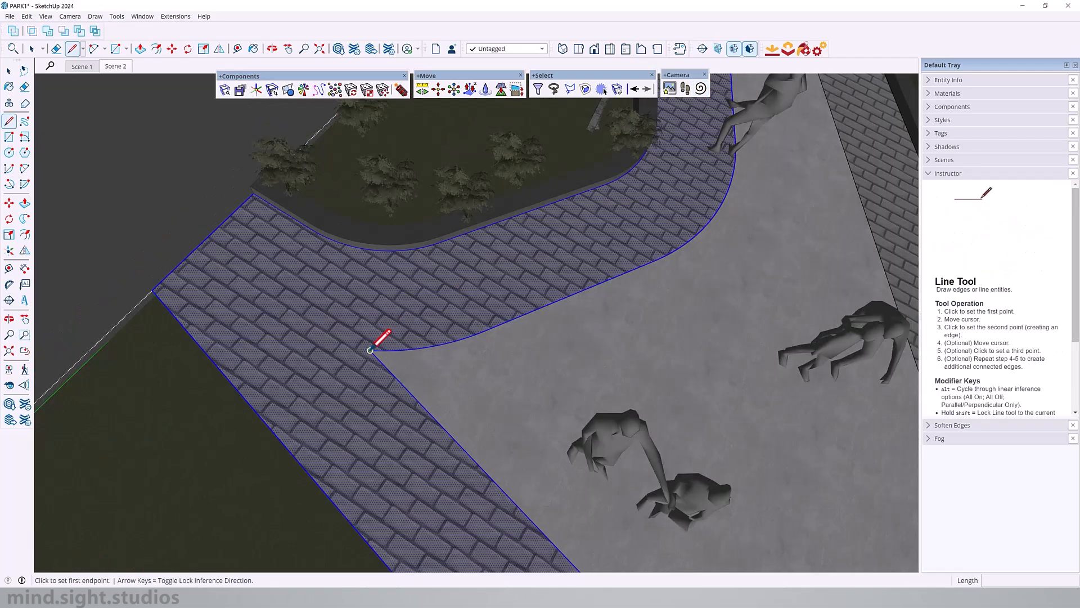
{"action": "left_click", "coordinate": [180, 339]}
{"action": "key", "text": "e"}
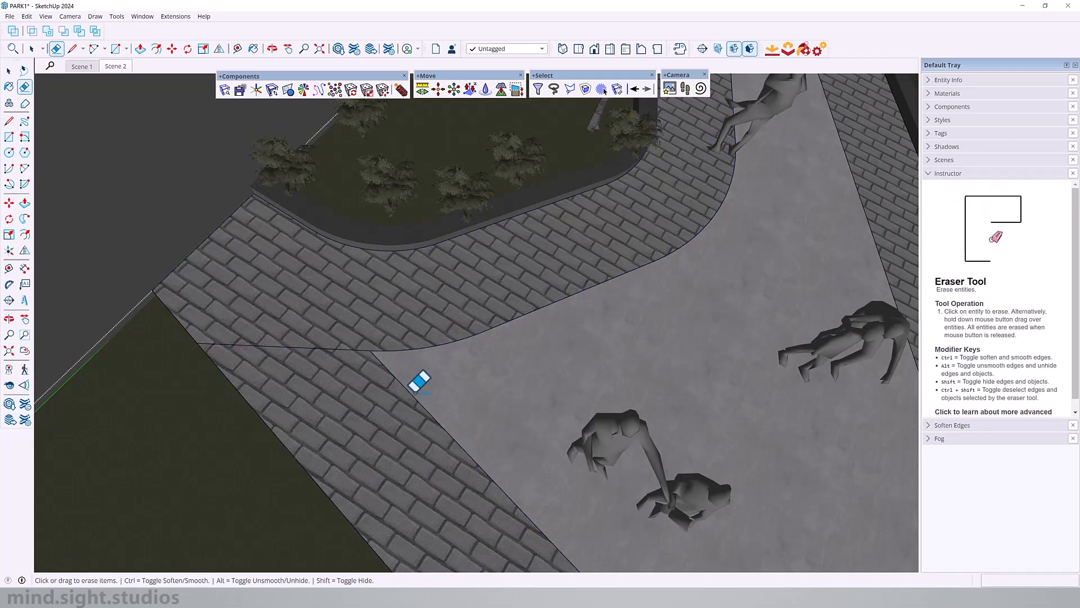
{"action": "scroll", "coordinate": [419, 382], "scroll_direction": "down", "scroll_amount": 2}
{"action": "scroll", "coordinate": [482, 282], "scroll_direction": "down", "scroll_amount": 3}
{"action": "middle_click_drag", "start_coordinate": [482, 281], "coordinate": [557, 354]}
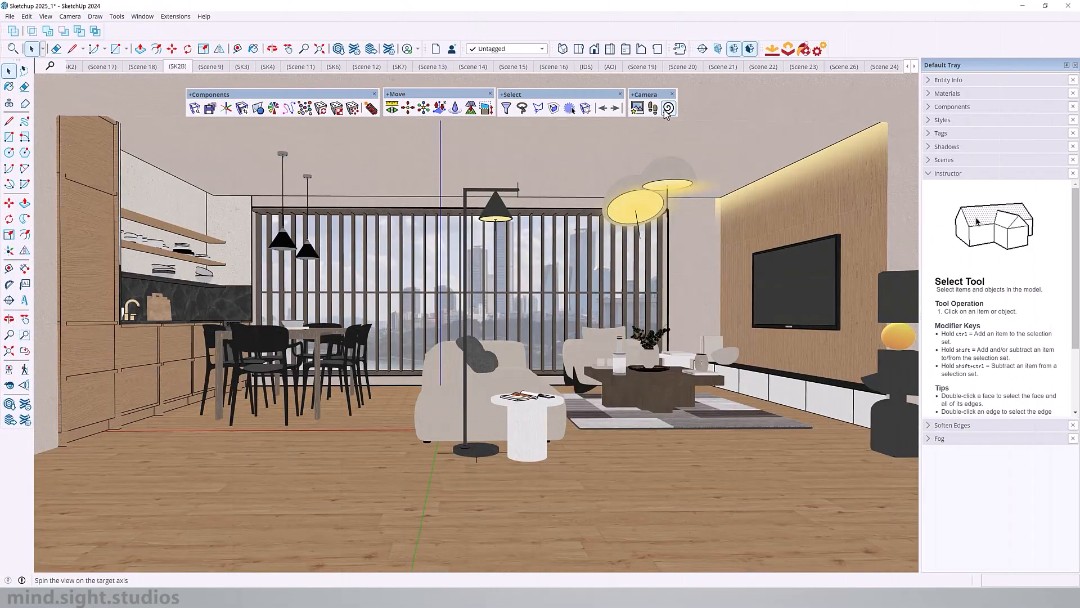
Step: Tilt the apartment's living room view with Spin View, and turn it back toward level
{"action": "left_click", "coordinate": [668, 108]}
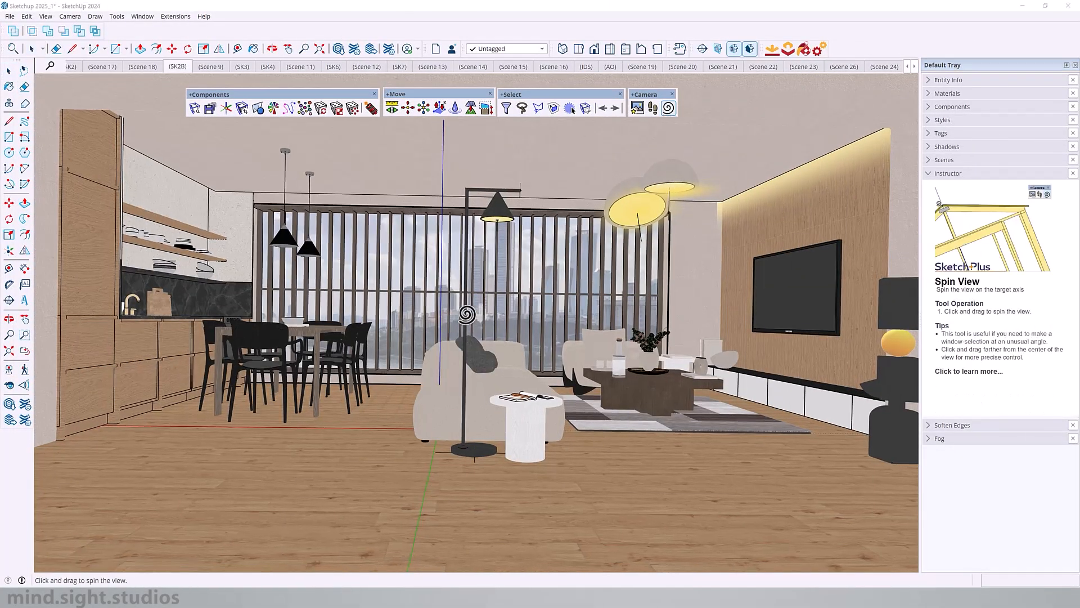
{"action": "left_click_drag", "start_coordinate": [473, 293], "coordinate": [468, 316]}
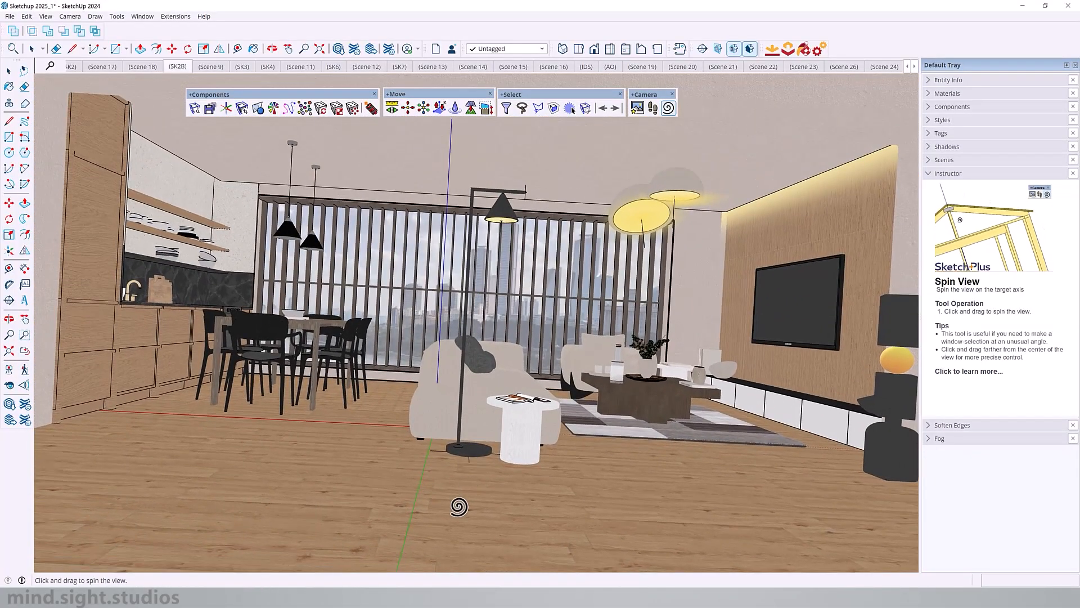
{"action": "left_click_drag", "start_coordinate": [458, 545], "coordinate": [468, 485]}
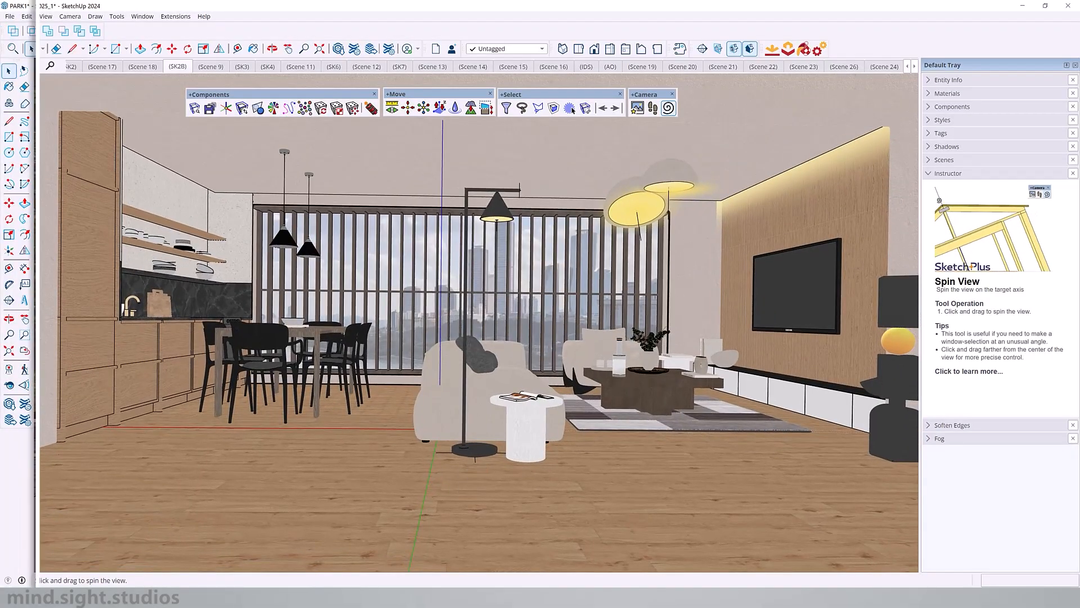
Step: Spin the park model's plaza view upside down, save it as a scene, and spin the camera back upright
{"action": "left_click_drag", "start_coordinate": [433, 509], "coordinate": [511, 137]}
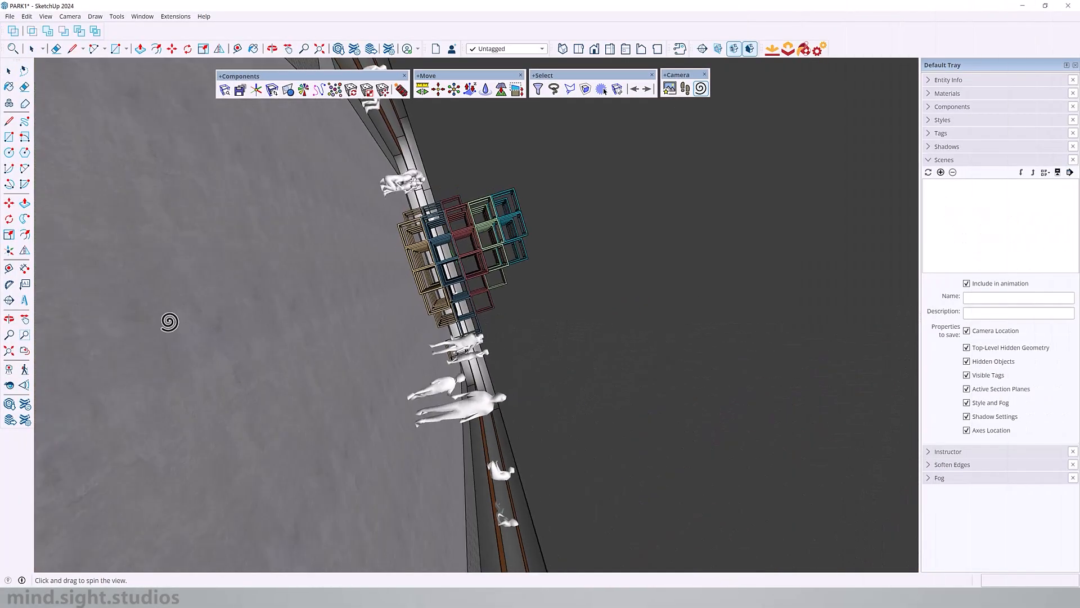
{"action": "left_click", "coordinate": [941, 172]}
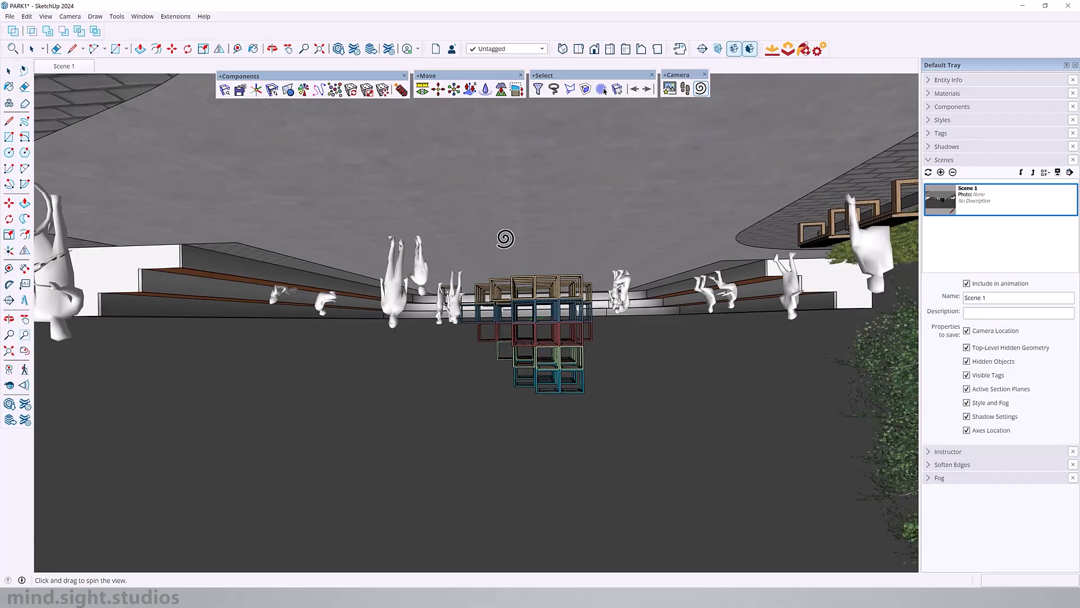
{"action": "mouse_move", "coordinate": [575, 154]}
{"action": "left_mouse_down"}
{"action": "mouse_move", "coordinate": [439, 483]}
{"action": "mouse_move", "coordinate": [414, 482]}
{"action": "mouse_move", "coordinate": [424, 482]}
{"action": "left_mouse_up"}
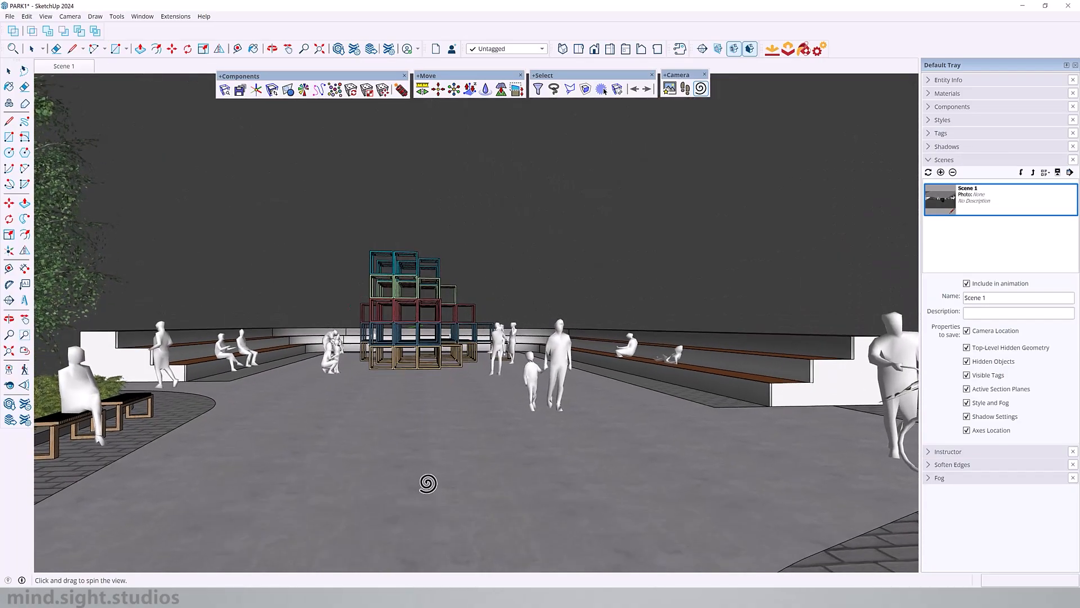
{"action": "scroll", "coordinate": [460, 285], "scroll_direction": "up", "scroll_amount": 2}
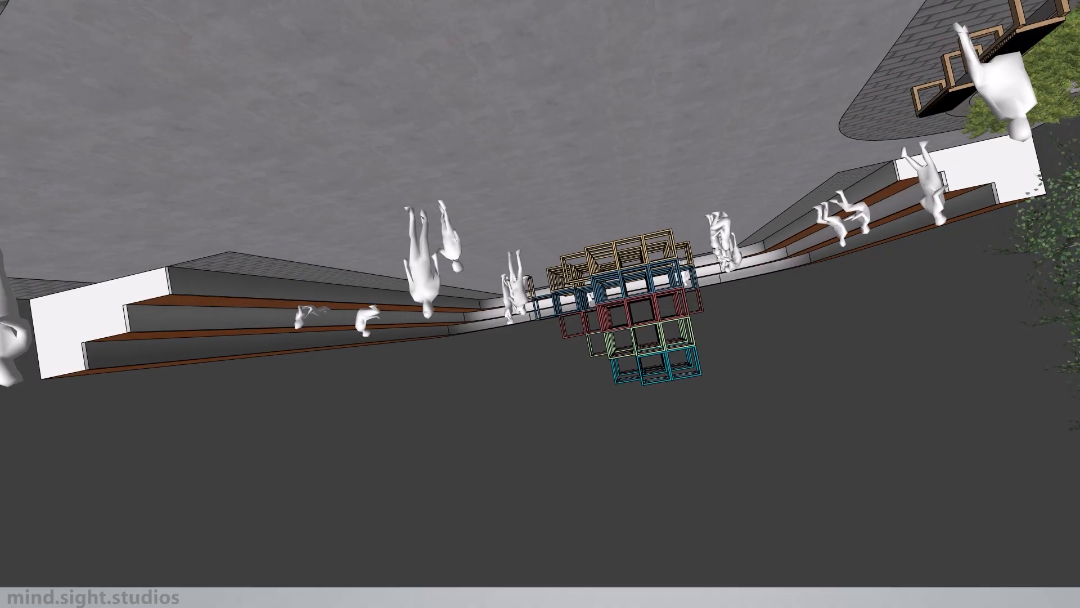